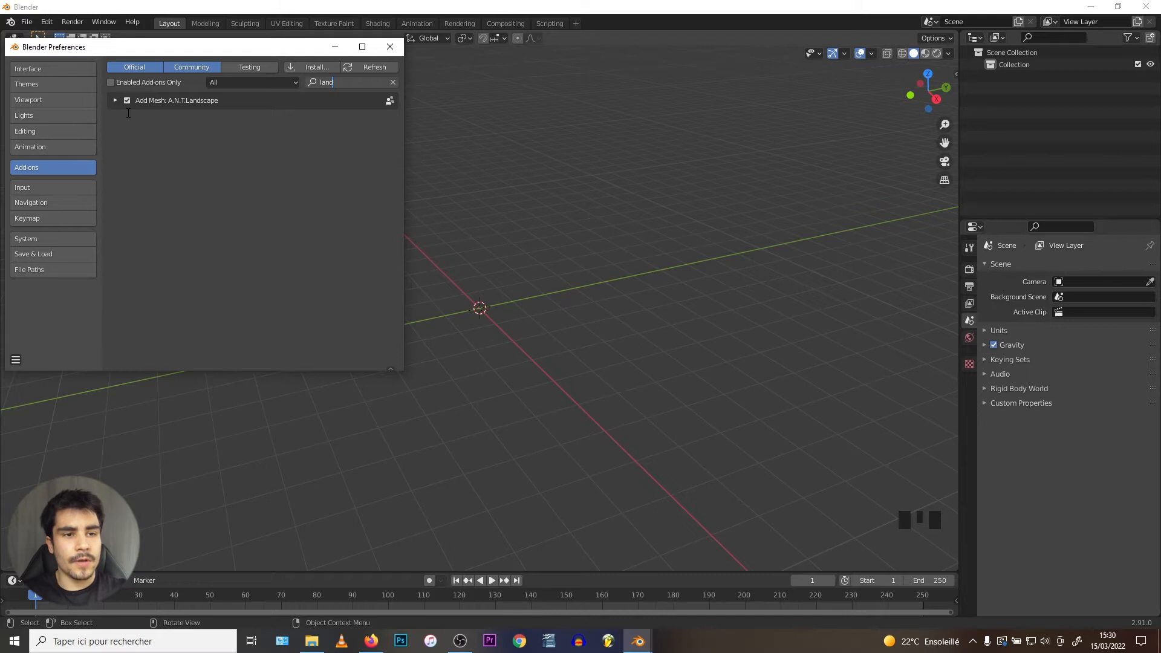
Make sure the Add Mesh: A.N.T.Landscape add-on is enabled in the preferences.
key("Return")
left_click(127, 101)
left_click(127, 100)
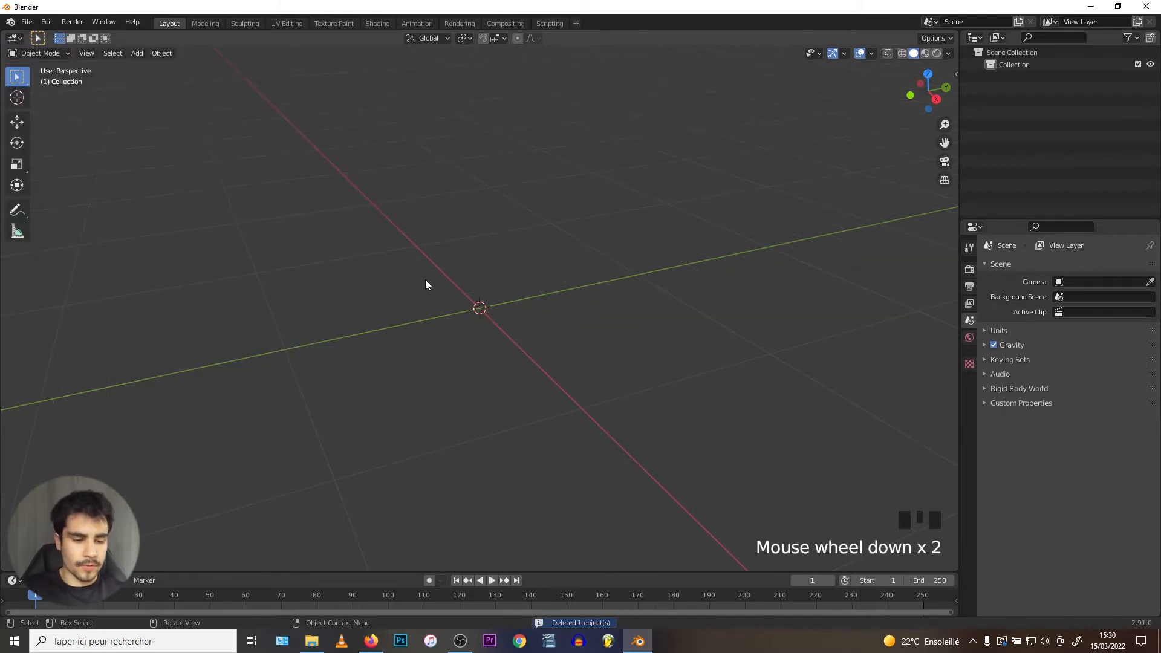
Add a Landscape mesh to the empty scene and keep its noise tool settings expanded.
key("shift+a")
mouse_move(426, 280)
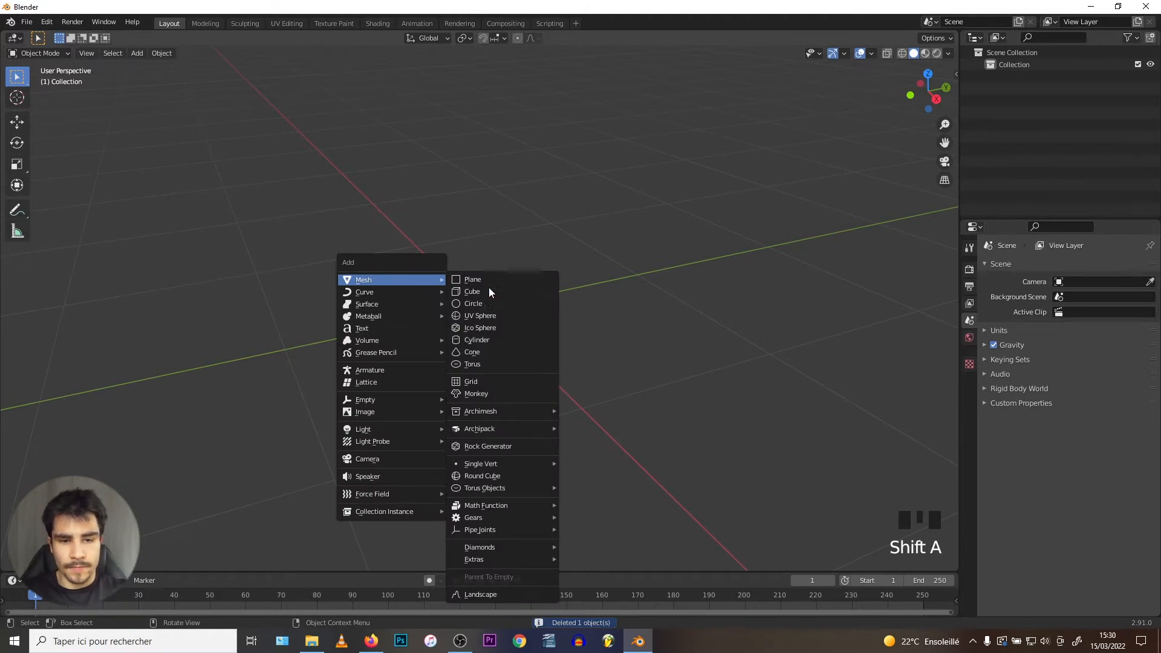
left_click(475, 595)
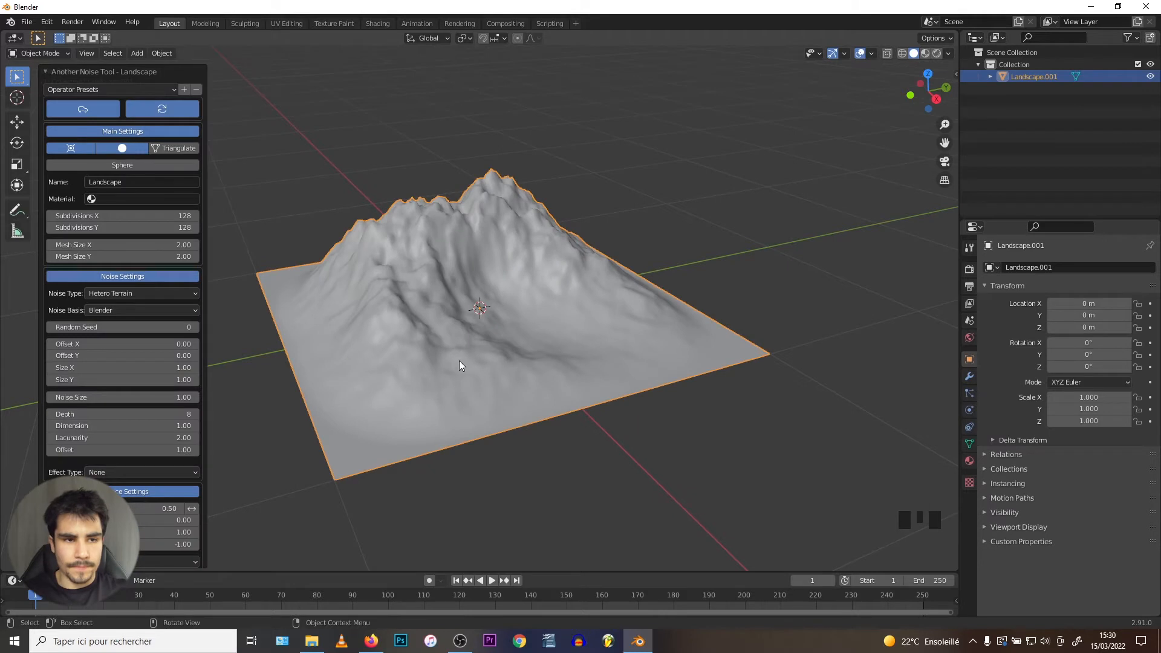
left_click(46, 71)
left_click(45, 561)
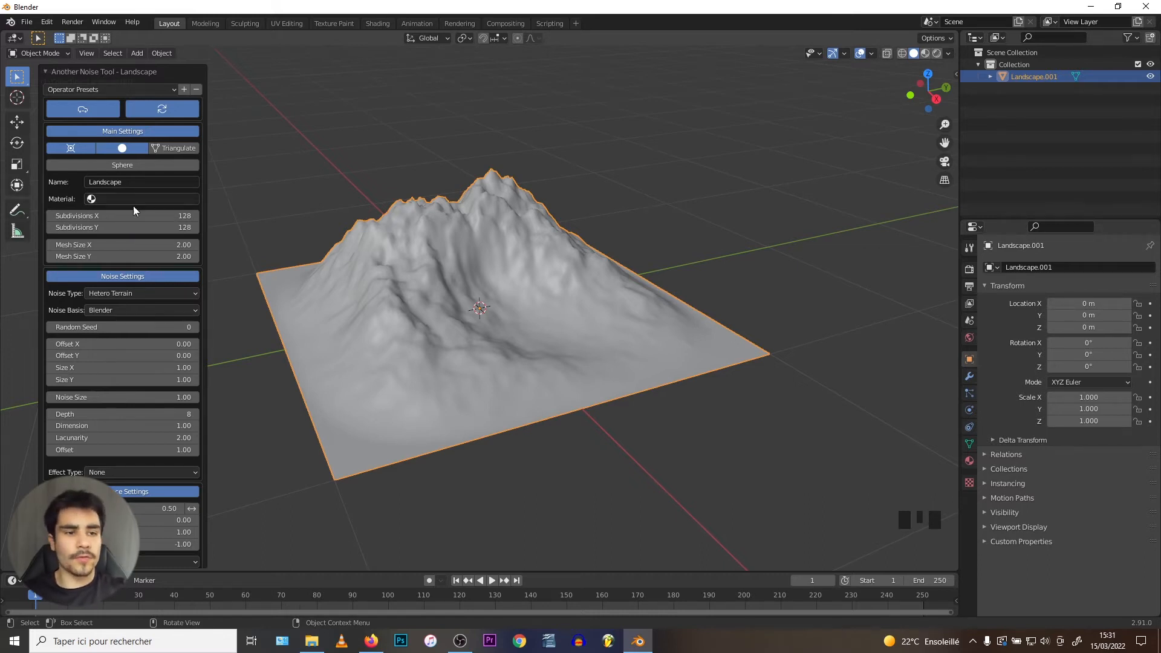
Set the landscape's X and Y subdivisions to 16.
left_click(106, 216)
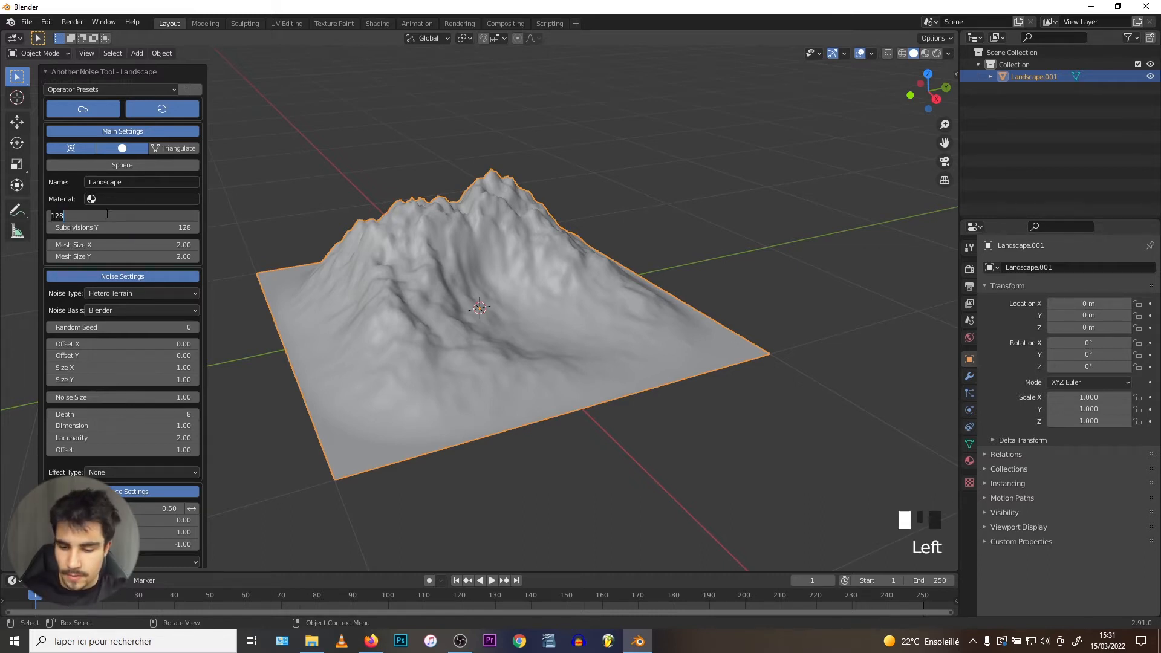
type("16")
left_click(107, 228)
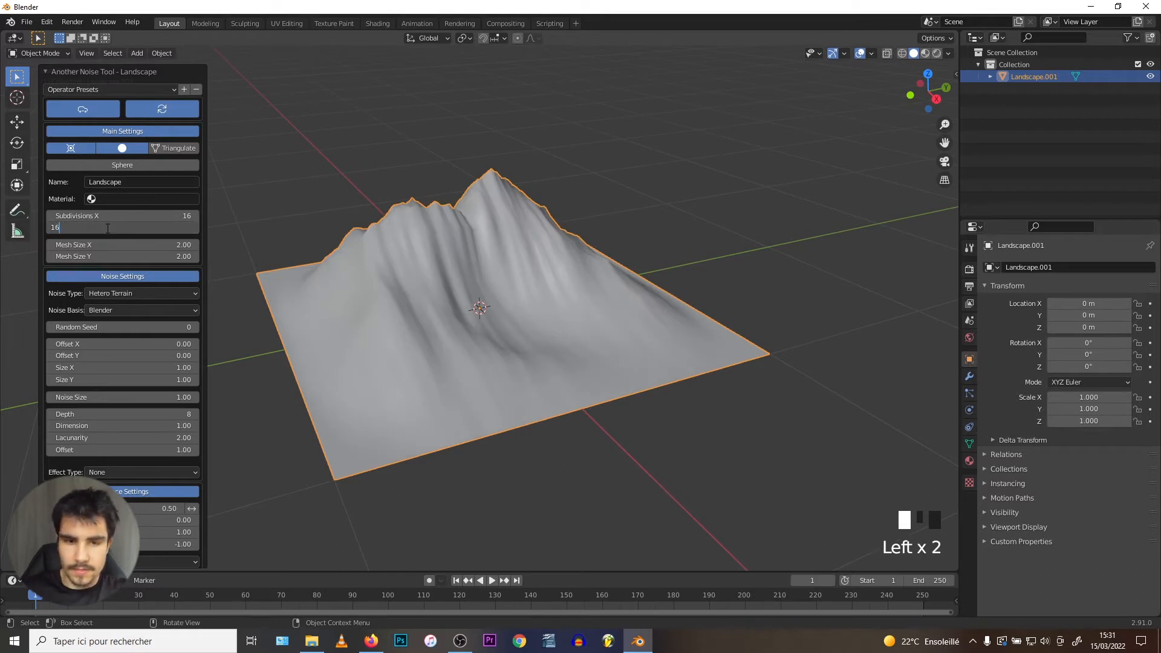
key("Return")
Set the landscape's X and Y subdivisions to 256 and stretch its Mesh Size X to 5.00.
left_click(148, 219)
type("256")
key("Return")
left_click(148, 228)
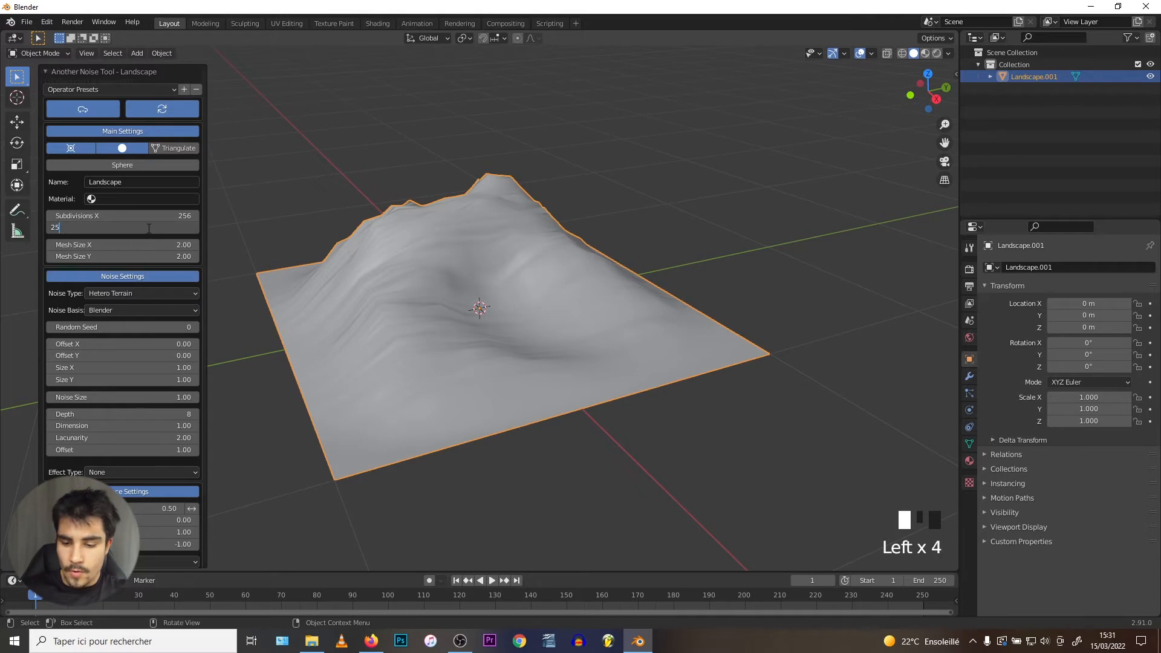
type("256")
key("Return")
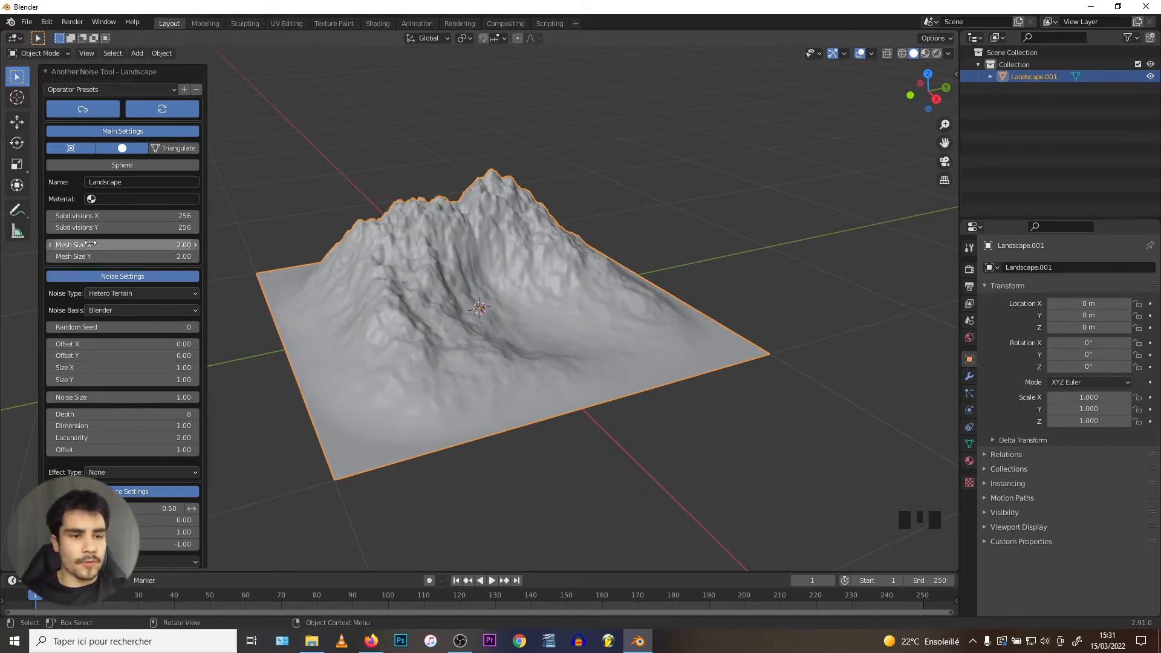
left_click_drag(79, 244, 175, 245)
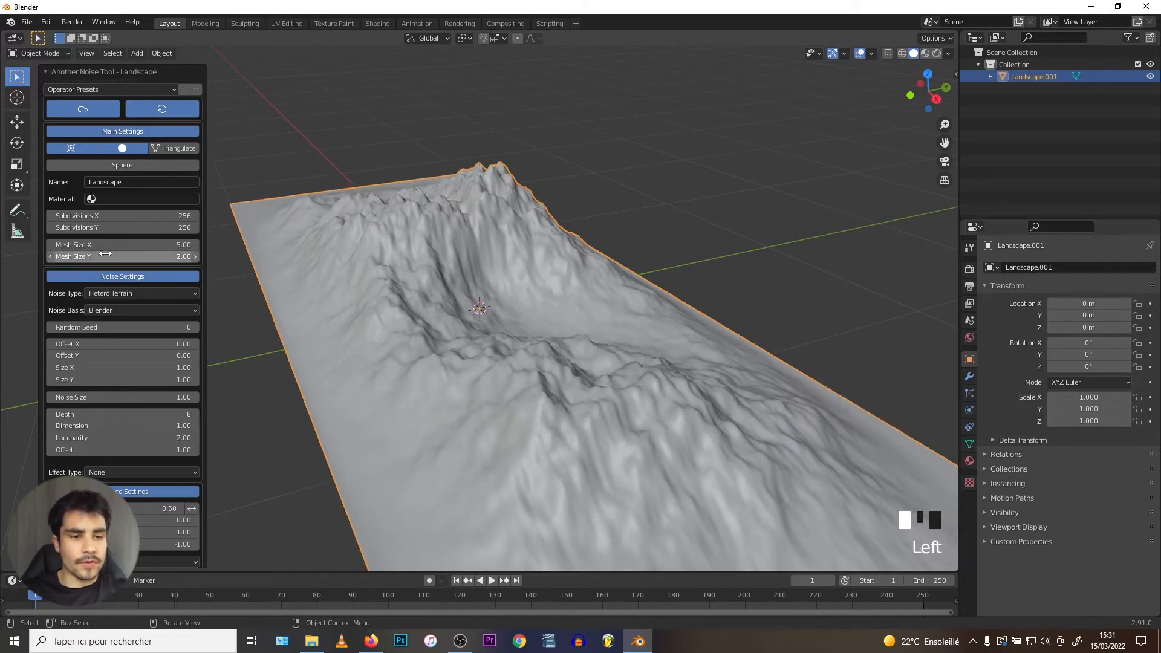
Set the landscape's X and Y subdivisions to 128 and its mesh size to 2.00 in both directions.
double_click(154, 228)
type("128")
left_click(139, 217)
type("128")
key("Return")
left_click_drag(140, 257, 188, 257)
scroll(449, 228, "down", 4)
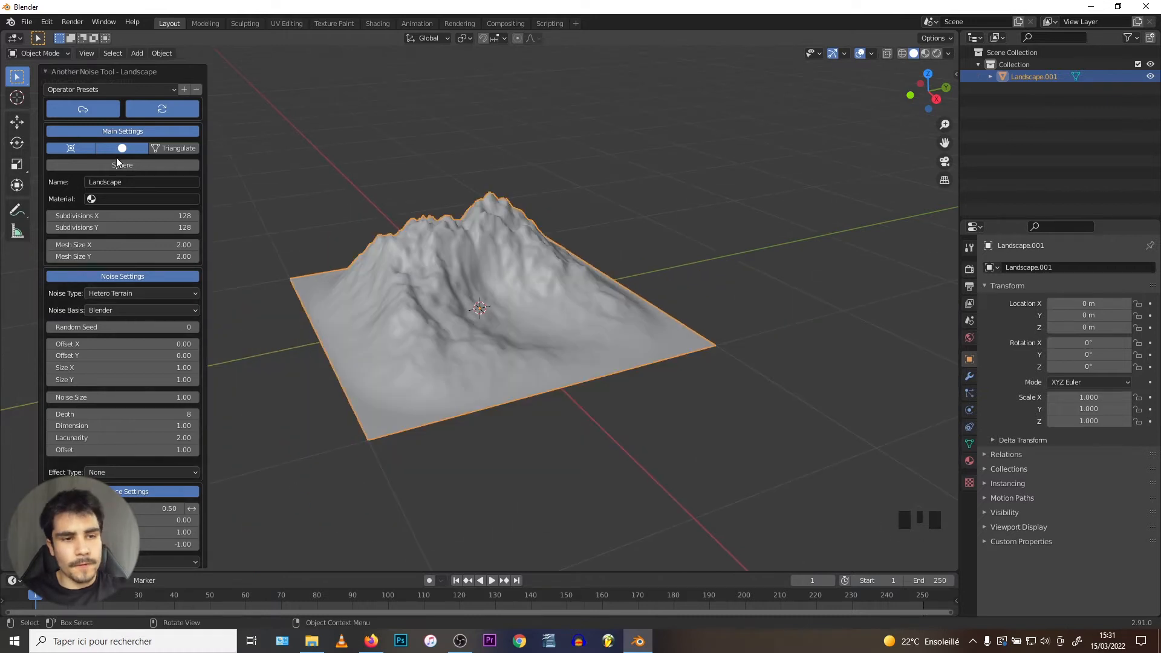
Try the Sphere option on the landscape, inspect the shape, and switch the option off again.
left_click(119, 165)
scroll(395, 227, "up", 2)
middle_click_drag(395, 226, 545, 209)
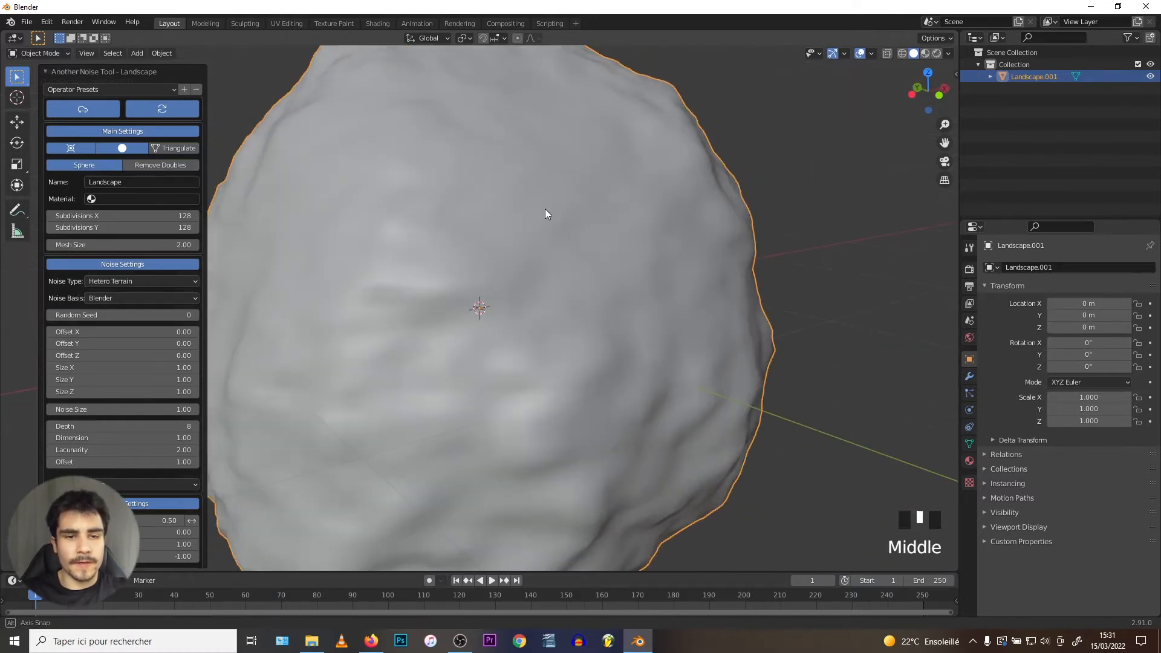
scroll(481, 211, "down", 1)
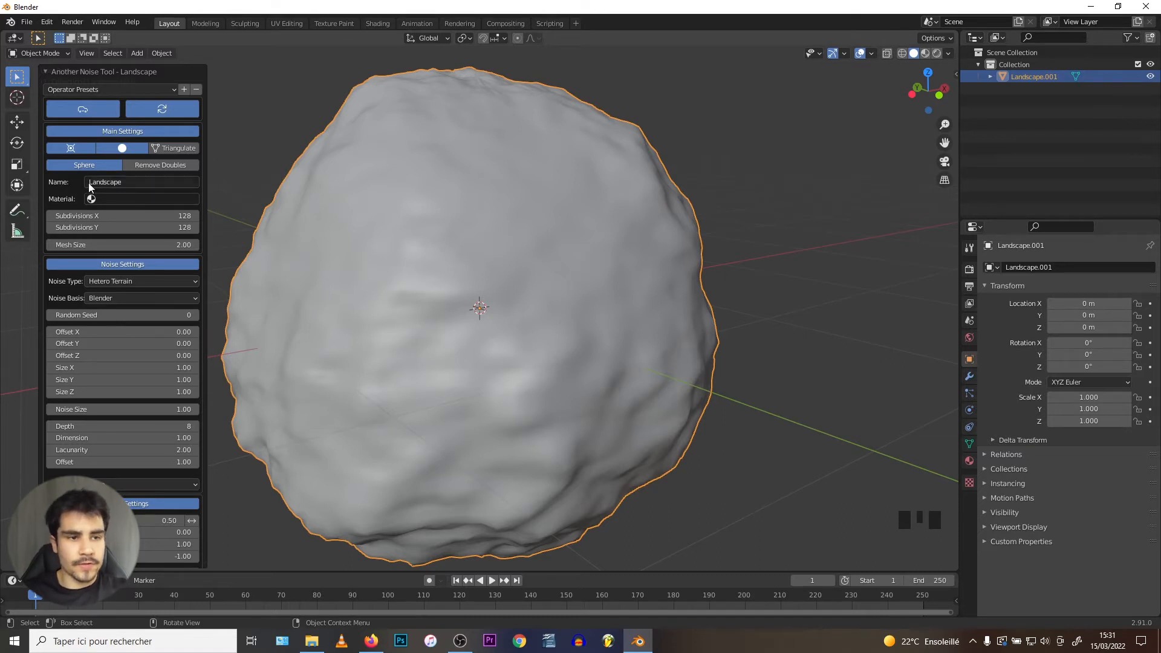
left_click(121, 170)
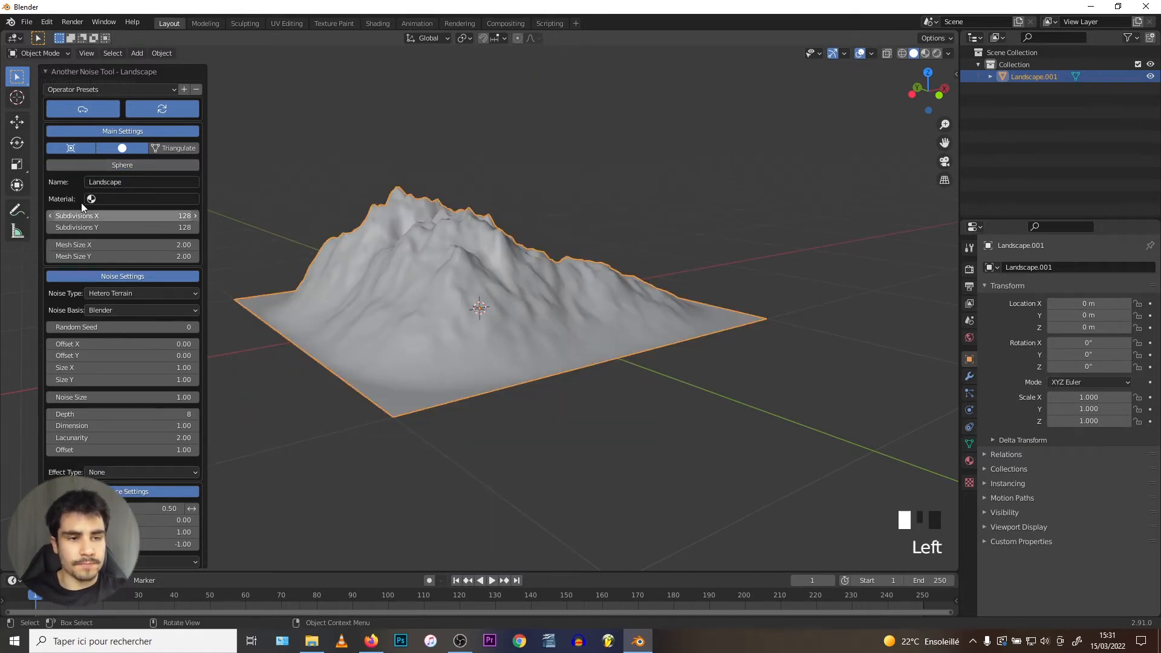
Try the Hybrid MFractal and Marble noise types on the landscape.
middle_click_drag(314, 236, 400, 248)
scroll(510, 242, "up", 3)
scroll(510, 242, "down", 3)
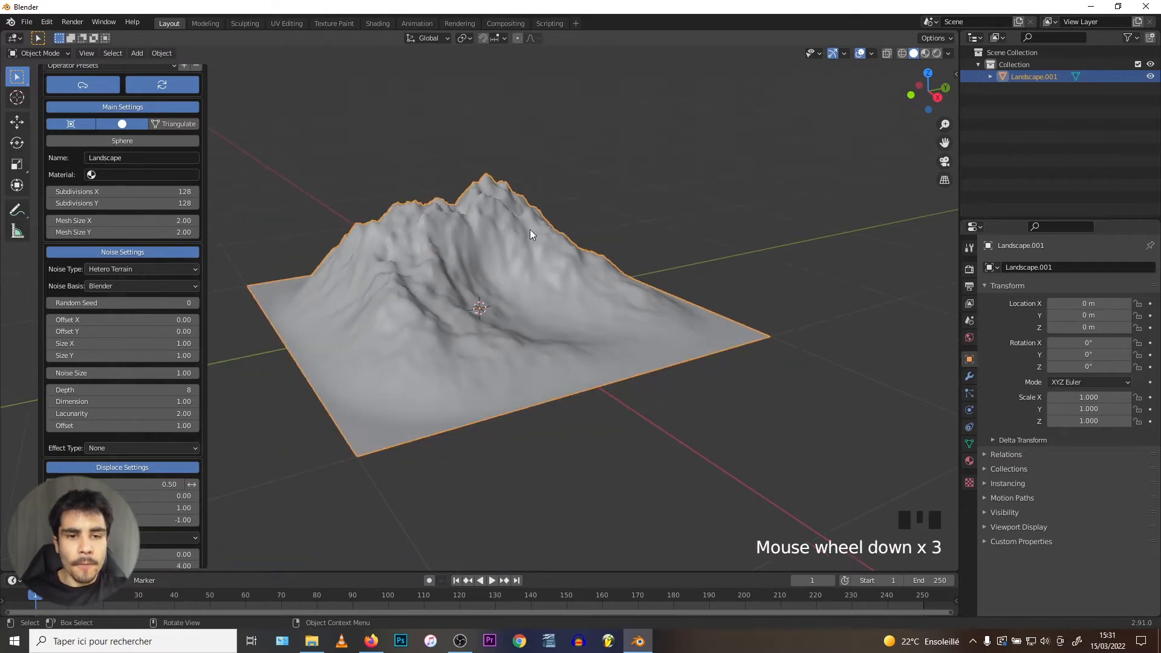
scroll(526, 233, "up", 3)
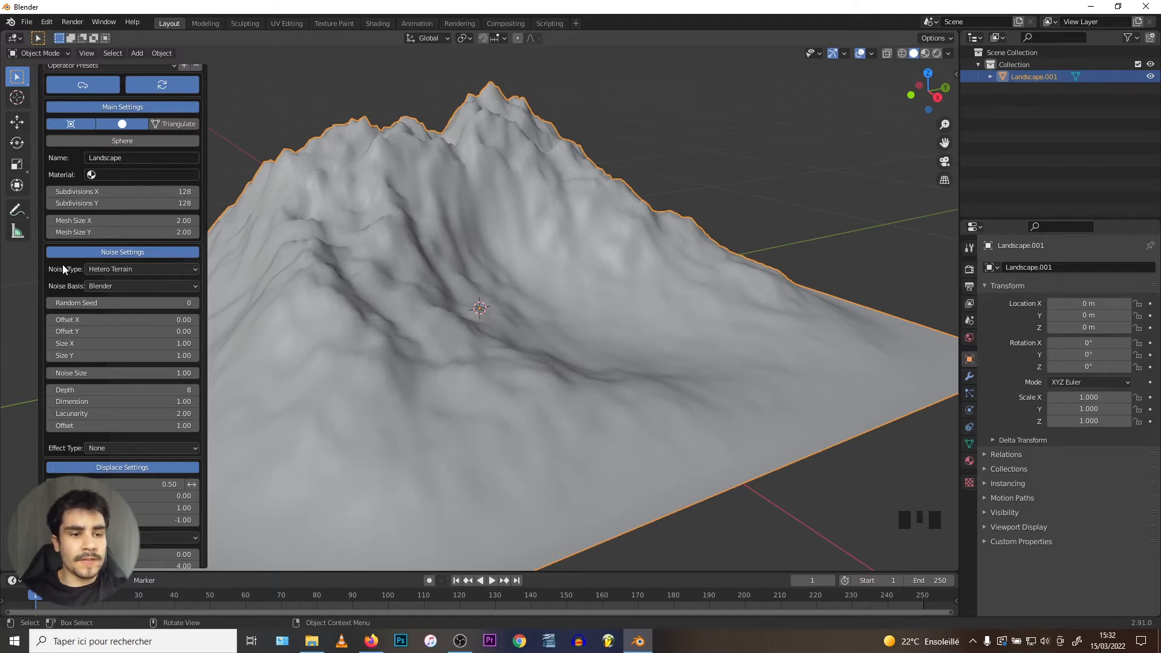
left_click(109, 270)
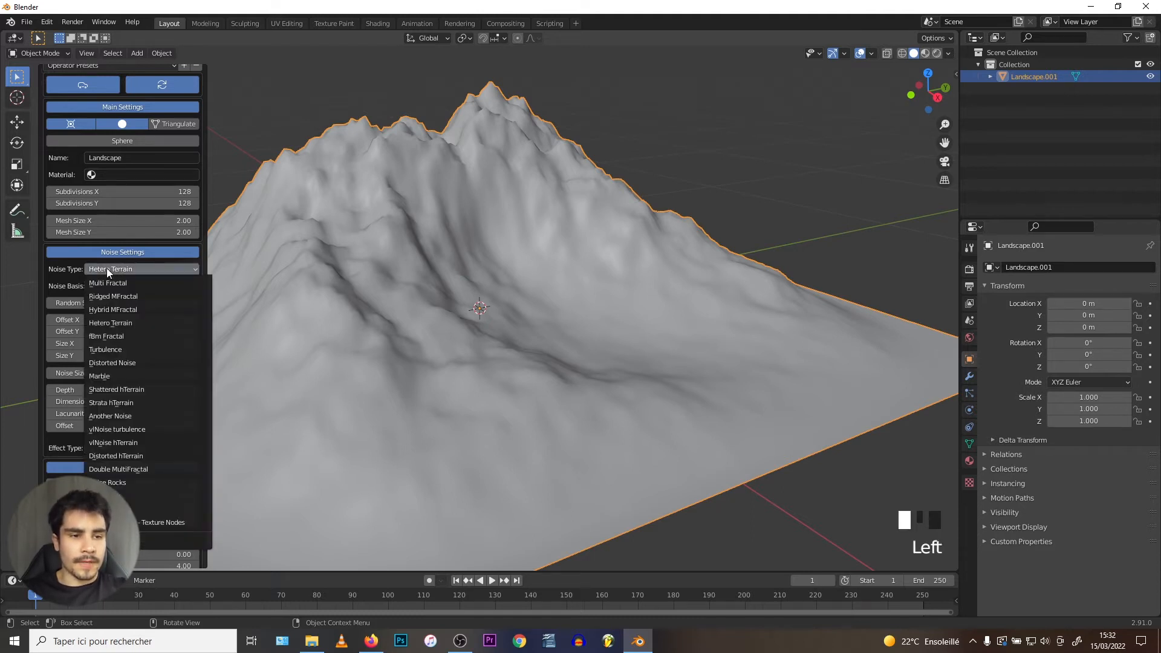
left_click(108, 310)
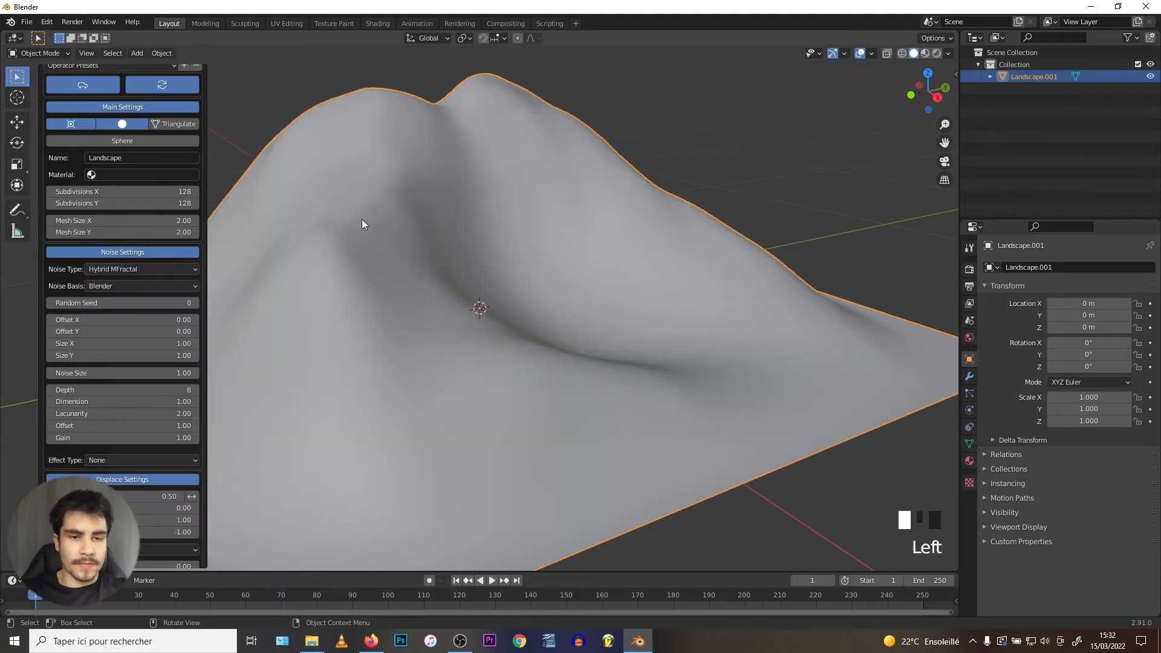
left_click(107, 269)
left_click(109, 375)
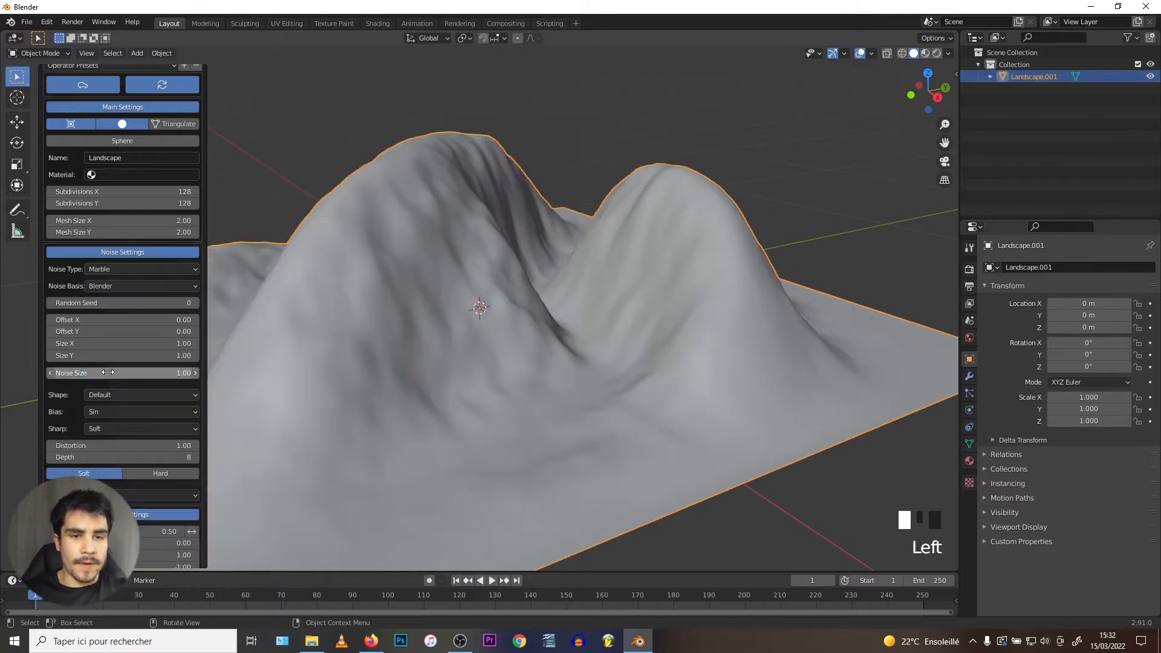
Try the vlNoise turbulence and Noise Rocks noise types on the landscape.
left_click(114, 270)
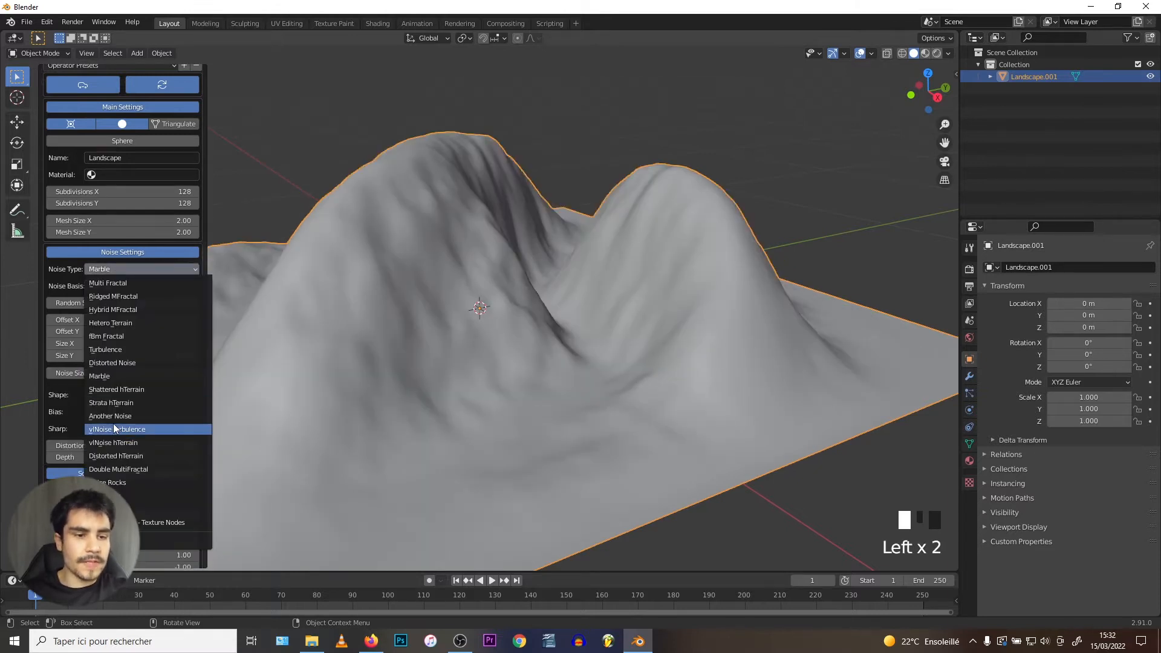
left_click(115, 429)
left_click(109, 271)
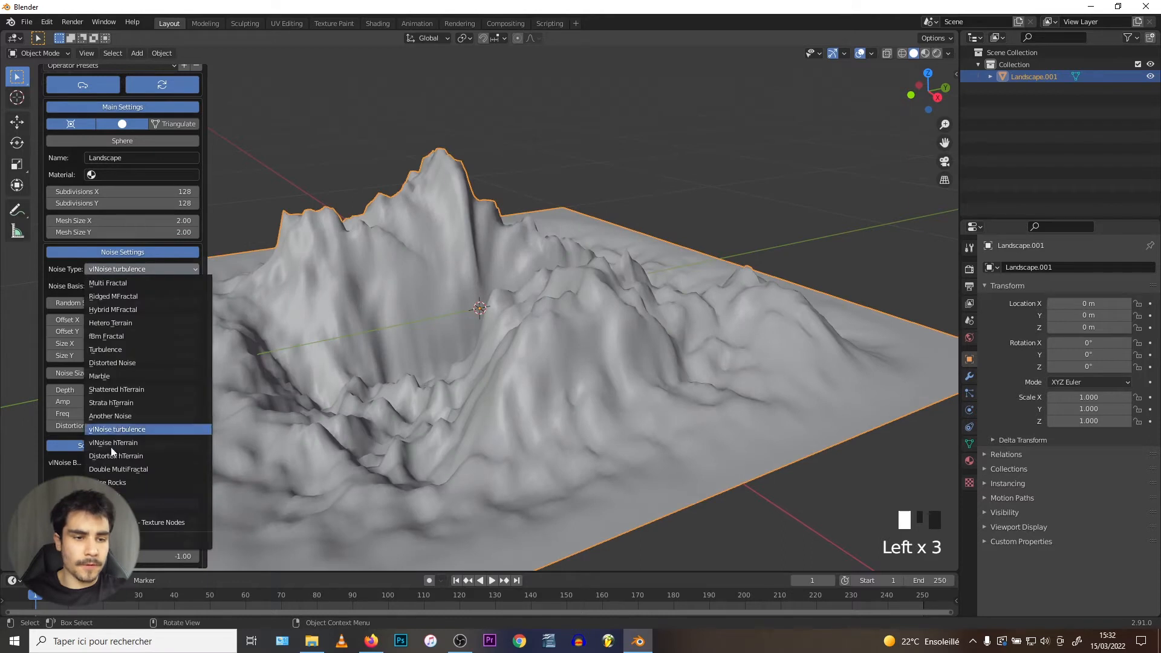
left_click(118, 483)
Try the Shattered hTerrain noise type and inspect the resulting peaks from another angle.
left_click(119, 270)
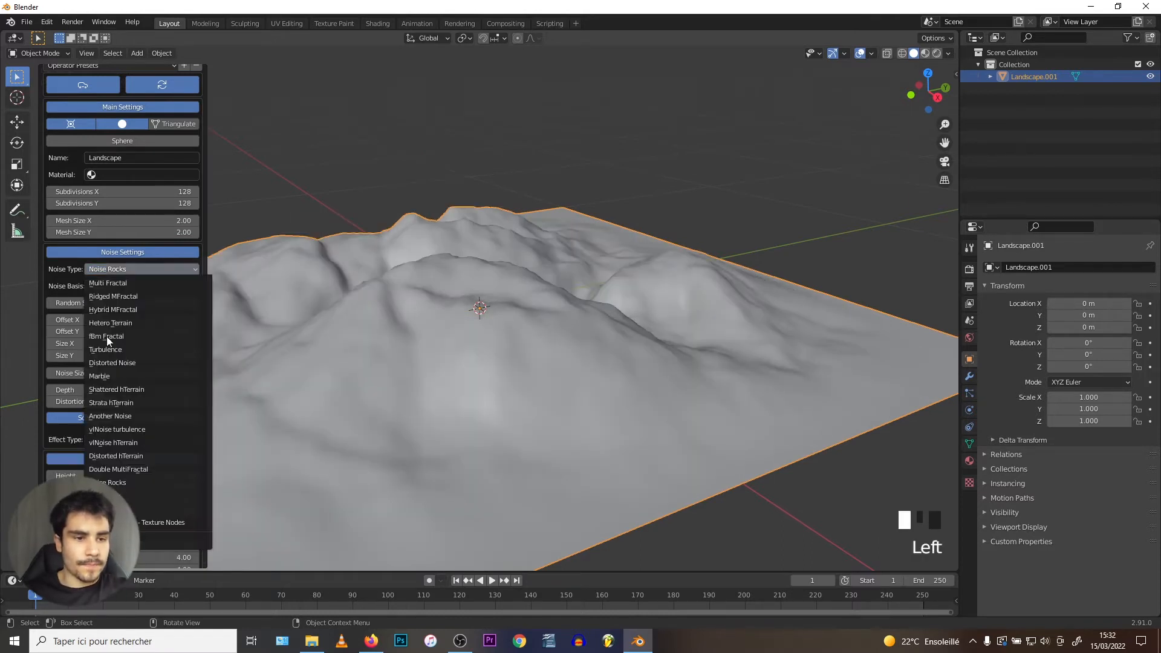
left_click(108, 389)
middle_click_drag(477, 243, 447, 272)
scroll(446, 272, "up", 1)
scroll(126, 288, "up", 1)
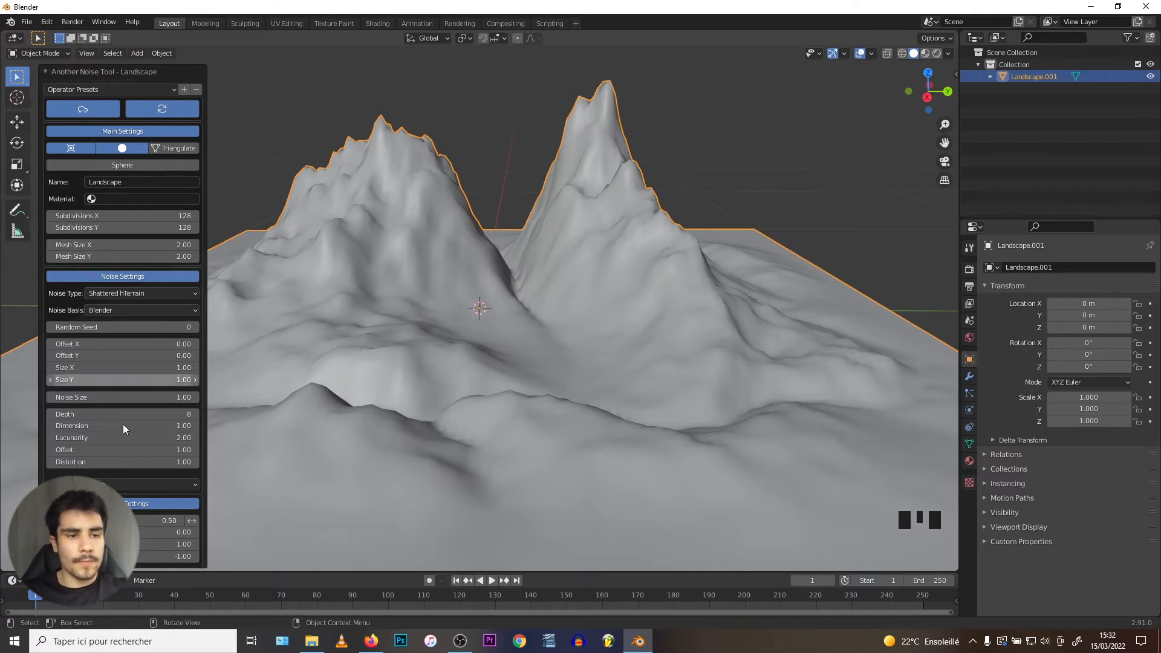
Set the landscape's noise type to Hetero Terrain.
left_click(99, 272)
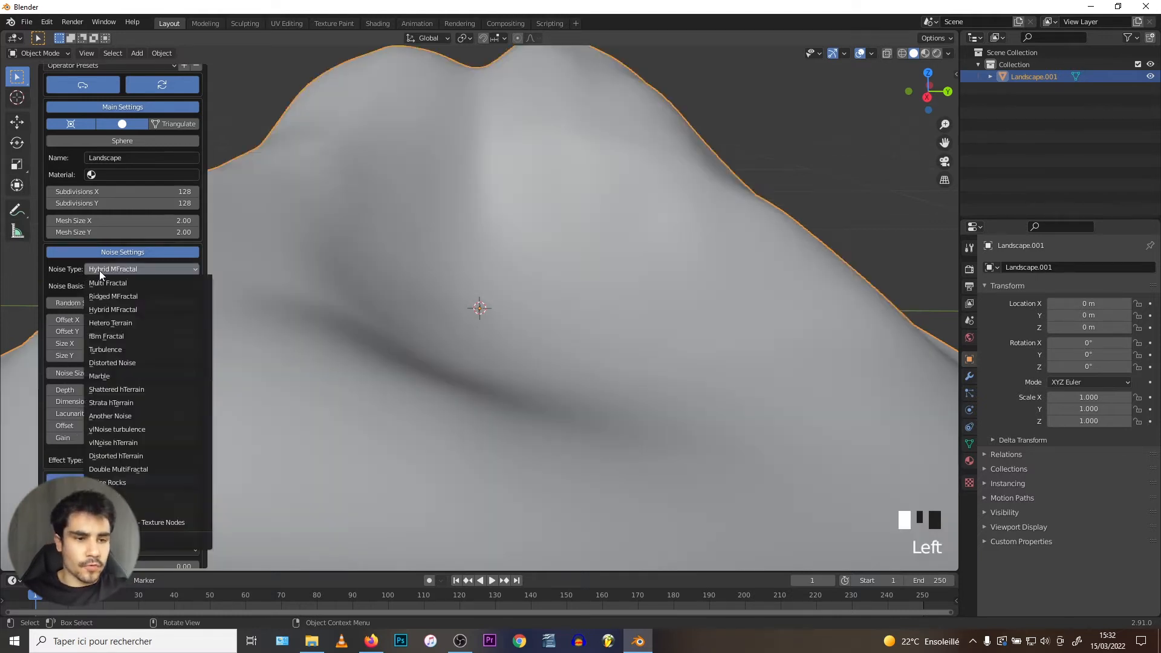
left_click(110, 322)
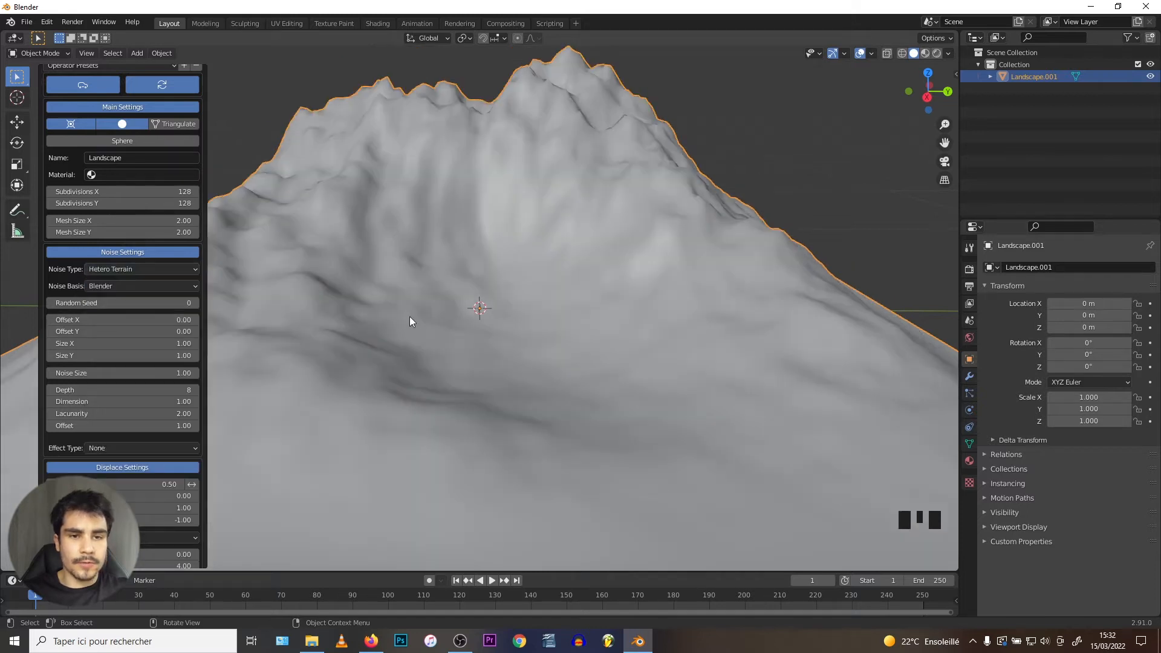
middle_click_drag(339, 303, 392, 295)
scroll(392, 295, "up", 3)
Shift the noise to an Offset X of about 3.69 and an Offset Y of about -0.12.
mouse_move(113, 318)
left_mouse_down()
mouse_move(310, 319)
mouse_move(119, 319)
left_mouse_up()
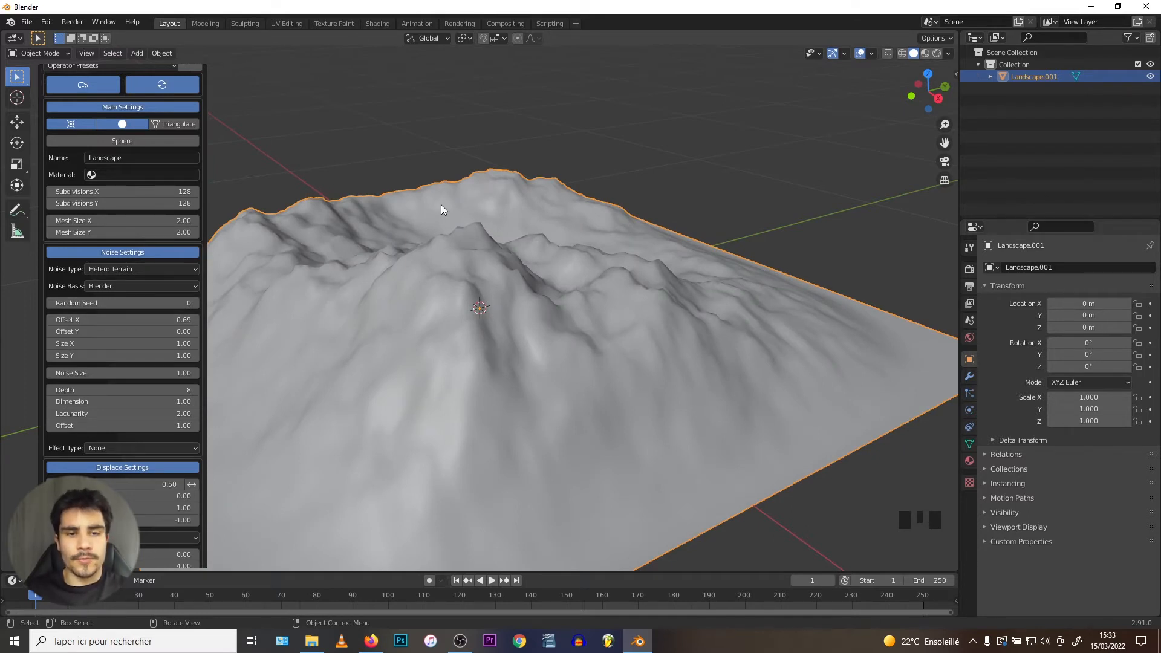
left_click_drag(121, 319, 304, 319)
left_click_drag(94, 331, 288, 349)
Try noise Size X and Size Y at about 3.76 each, and at about 0.28 and 0.19.
left_click_drag(138, 356, 305, 355)
middle_click_drag(478, 264, 394, 274)
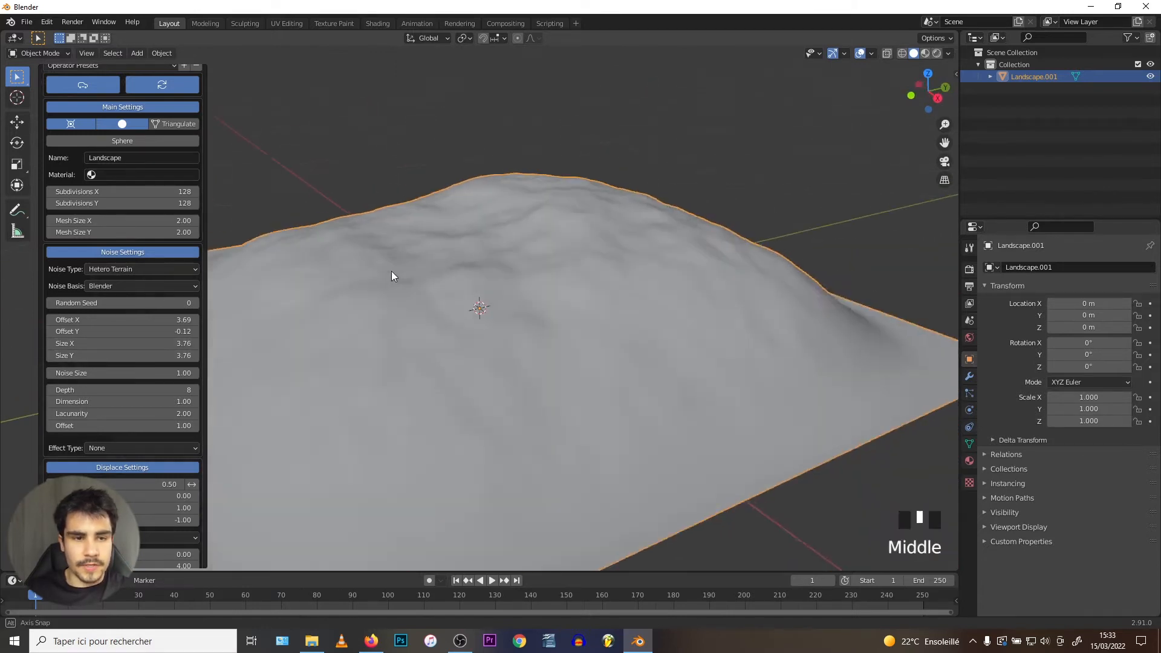
scroll(394, 275, "up", 2)
left_click_drag(128, 342, 58, 356)
middle_click_drag(586, 248, 560, 252)
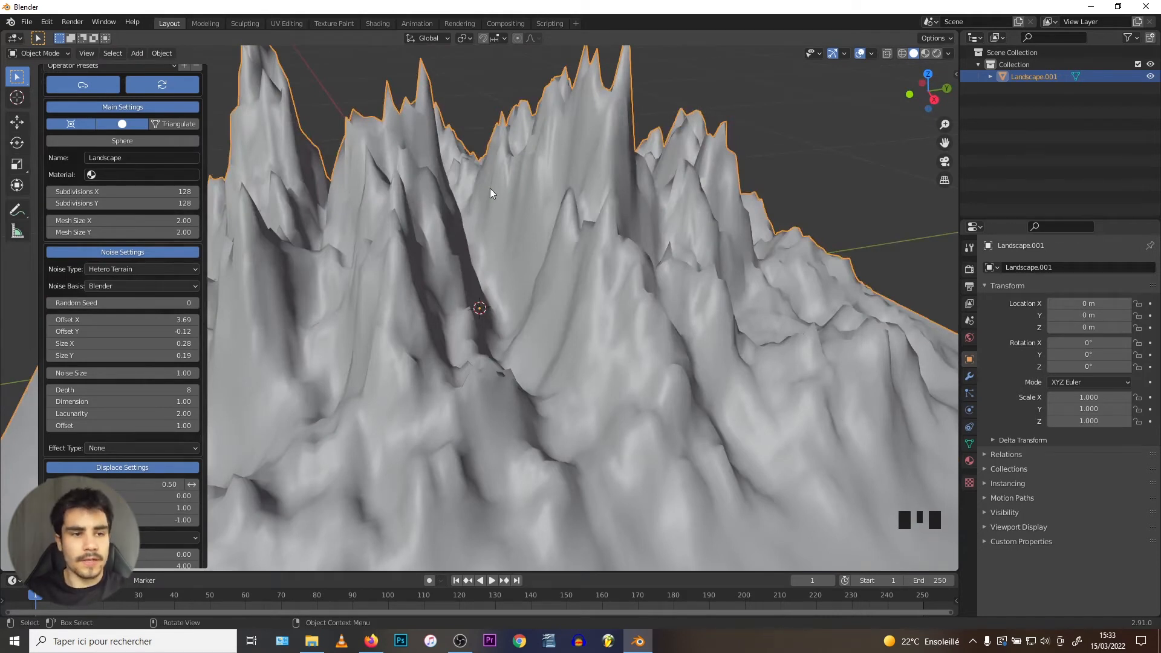
Reset the noise Size X and Size Y to their default values.
right_click(133, 343)
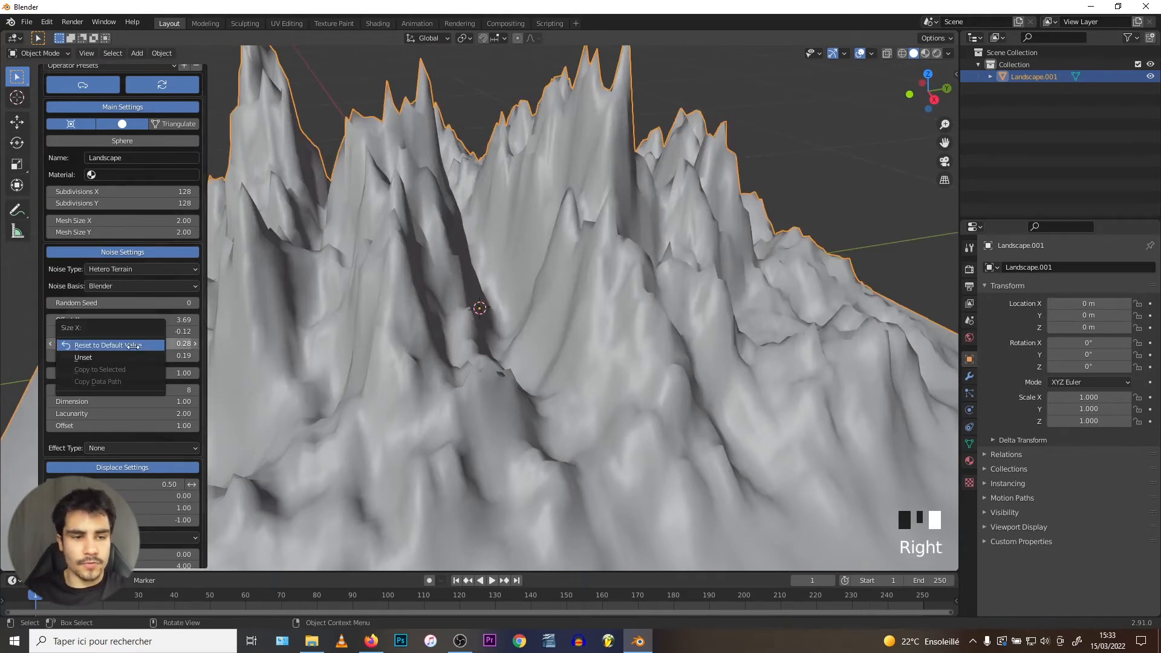
left_click(136, 346)
right_click(134, 355)
left_click(134, 357)
Try noise Dimension values of about 0.46 and 1.45 and compare the terrain's roughness.
middle_click_drag(538, 271, 508, 276)
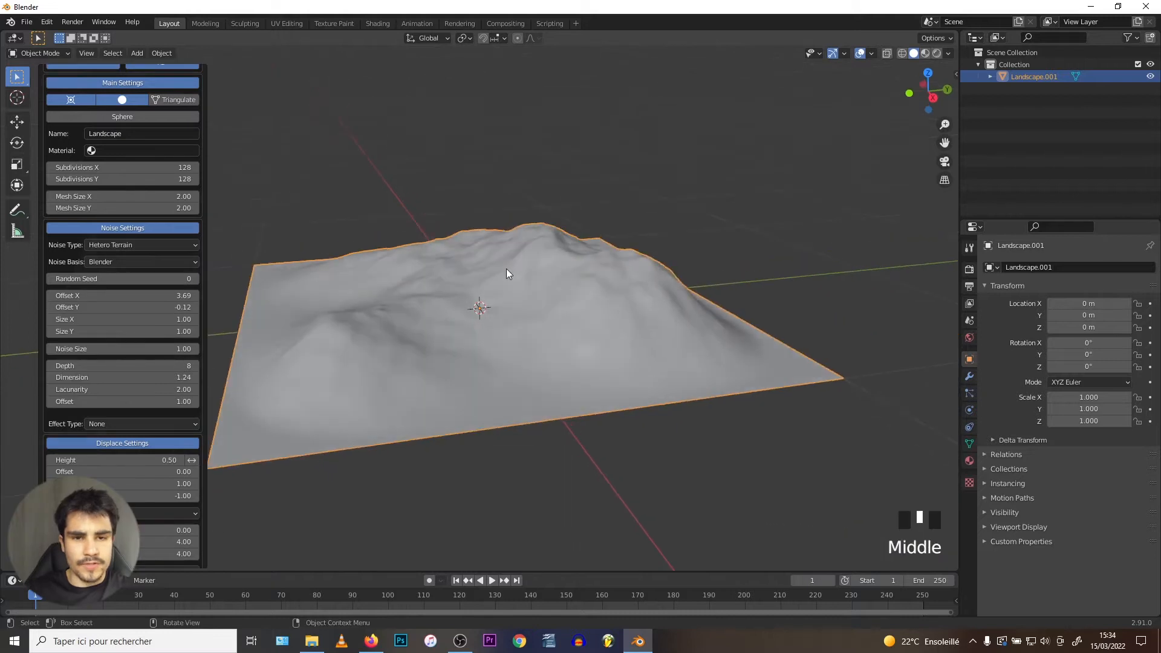
scroll(509, 277, "up", 1)
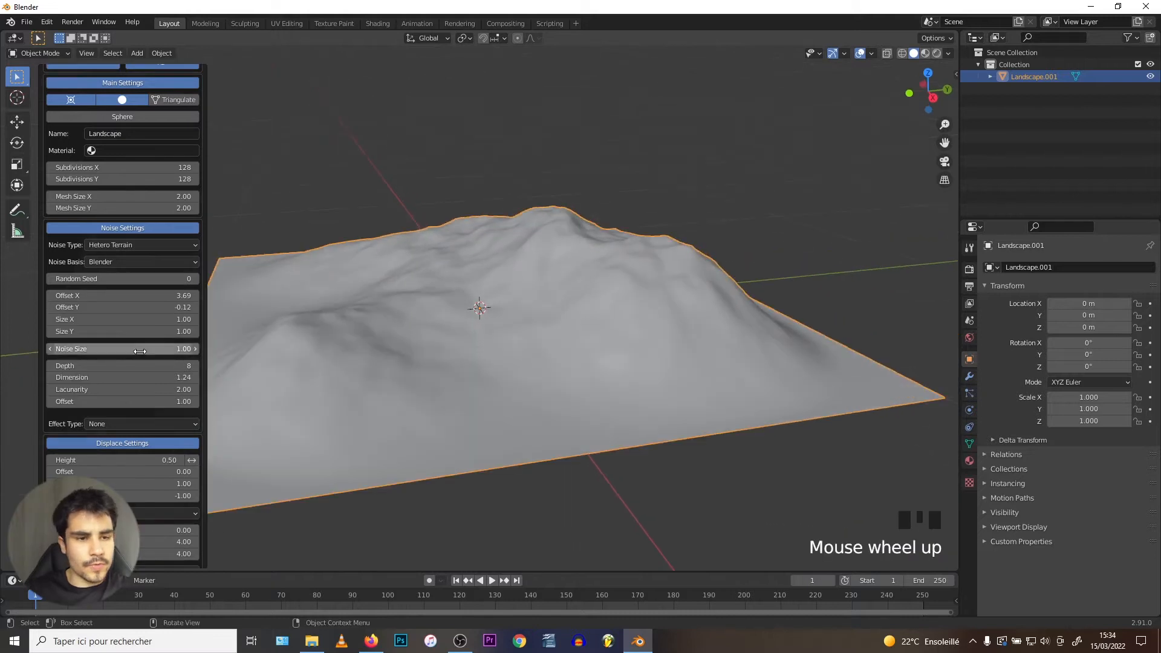
mouse_move(124, 377)
left_mouse_down()
mouse_move(157, 377)
mouse_move(103, 377)
left_mouse_up()
middle_click_drag(465, 249, 410, 260)
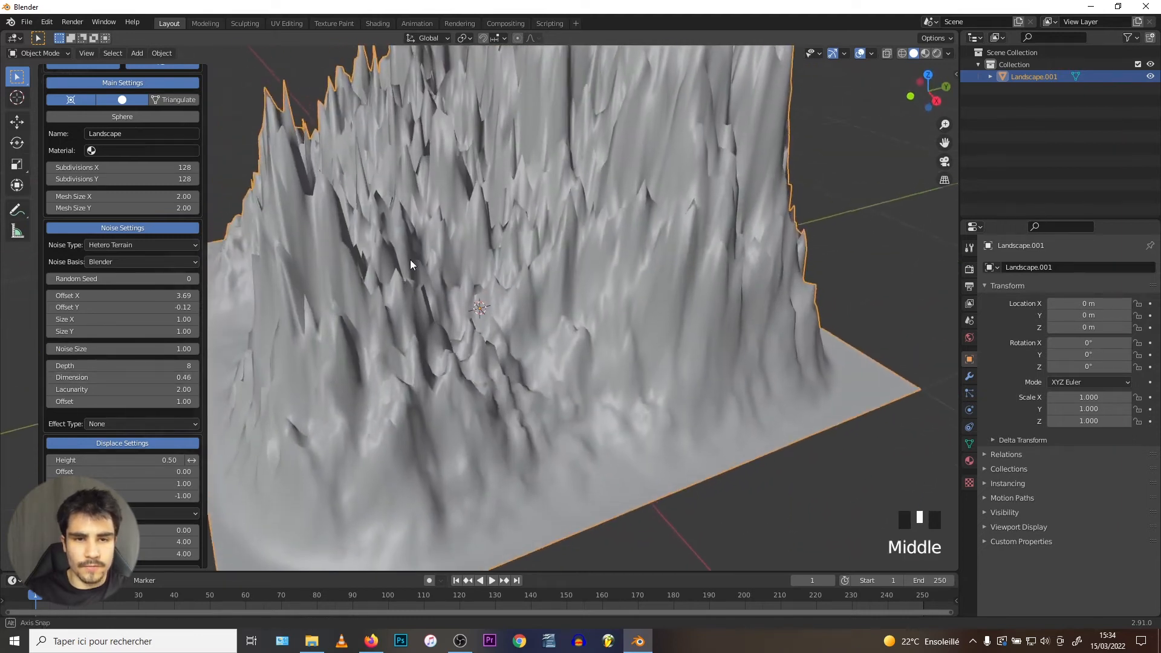
left_click_drag(121, 377, 164, 376)
middle_click_drag(535, 312, 532, 260)
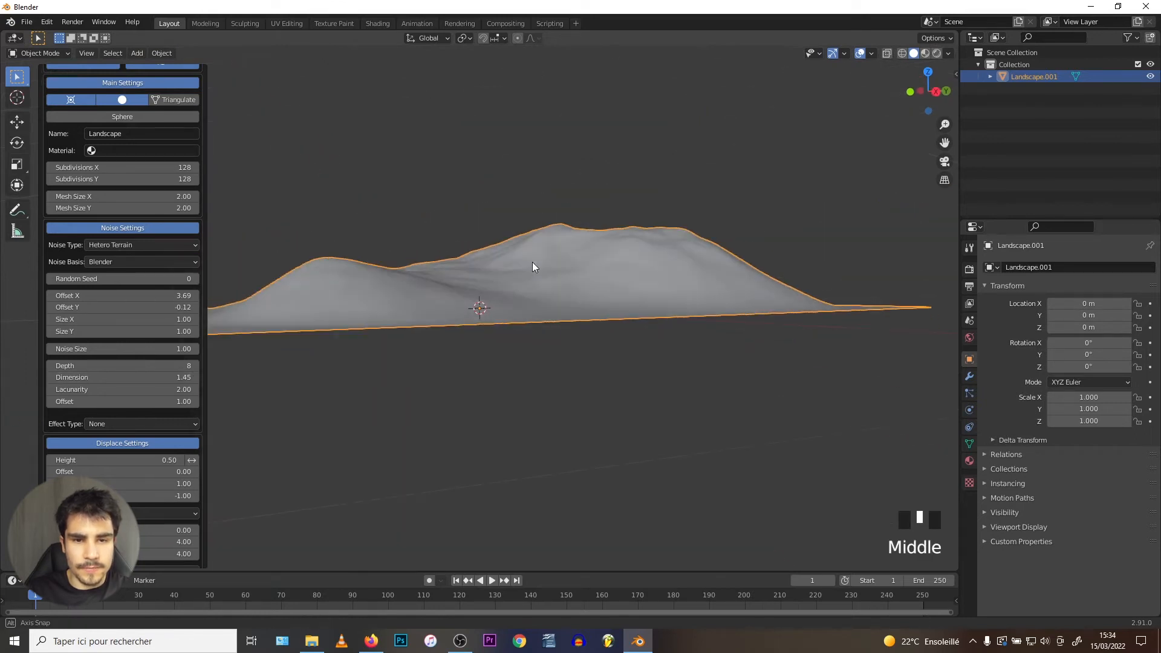
Set the noise Dimension to about 0.91.
left_click_drag(96, 376, 70, 377)
middle_click_drag(290, 298, 459, 291)
scroll(78, 394, "down", 5)
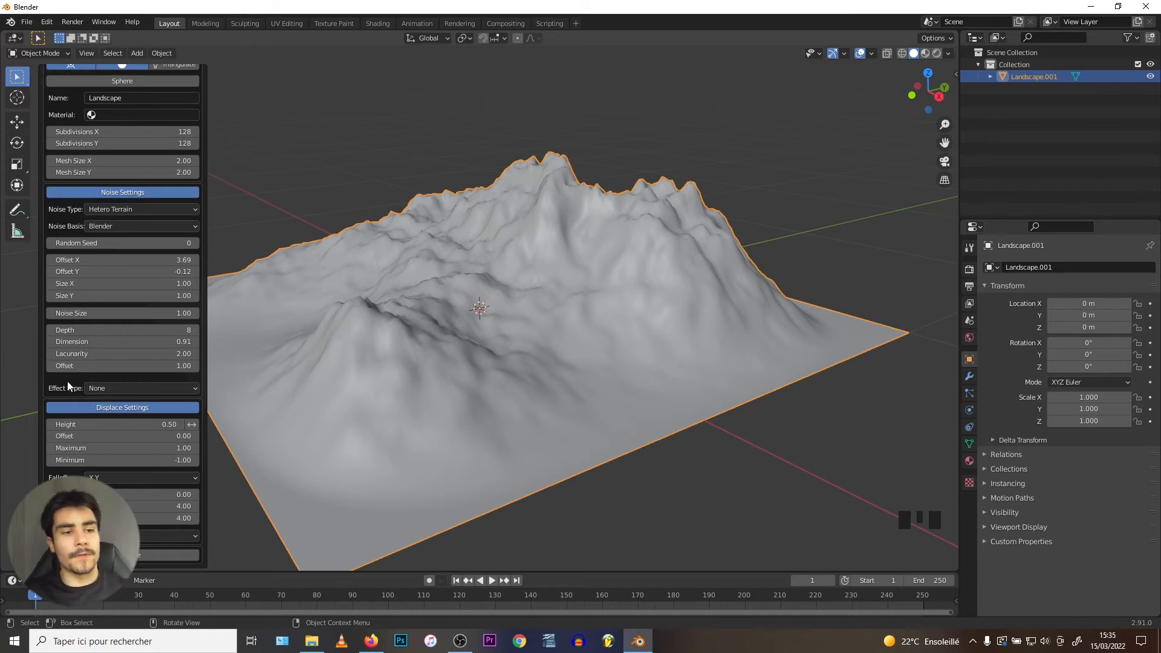
Try the Zigzag and Crackle effect types on the landscape and examine the Crackle relief.
left_click(109, 388)
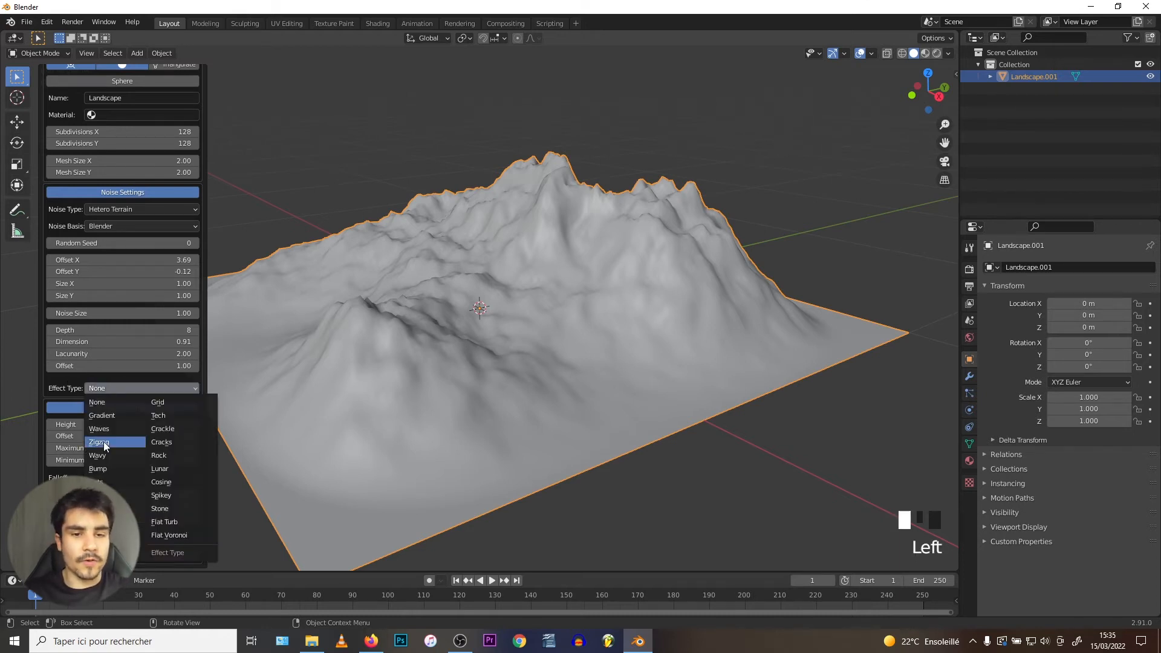
left_click(104, 444)
left_click(103, 389)
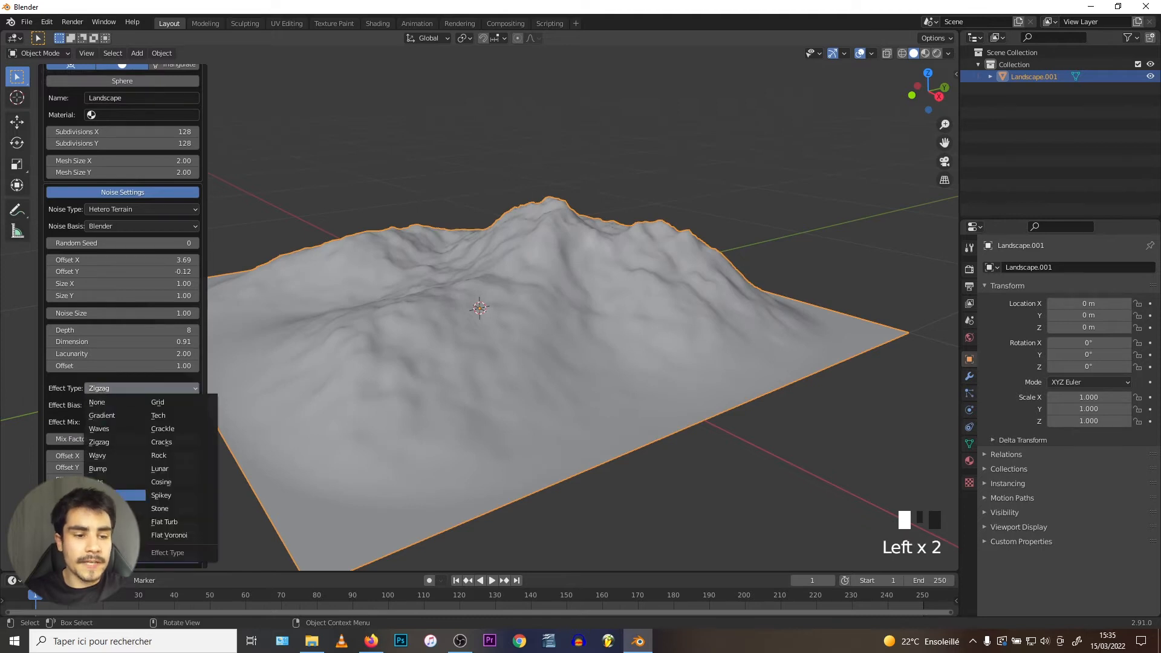
left_click(162, 429)
middle_click_drag(552, 332, 268, 346)
Try the Cosine and Stone effect types on the landscape, and set the effect type back to None.
left_click(120, 388)
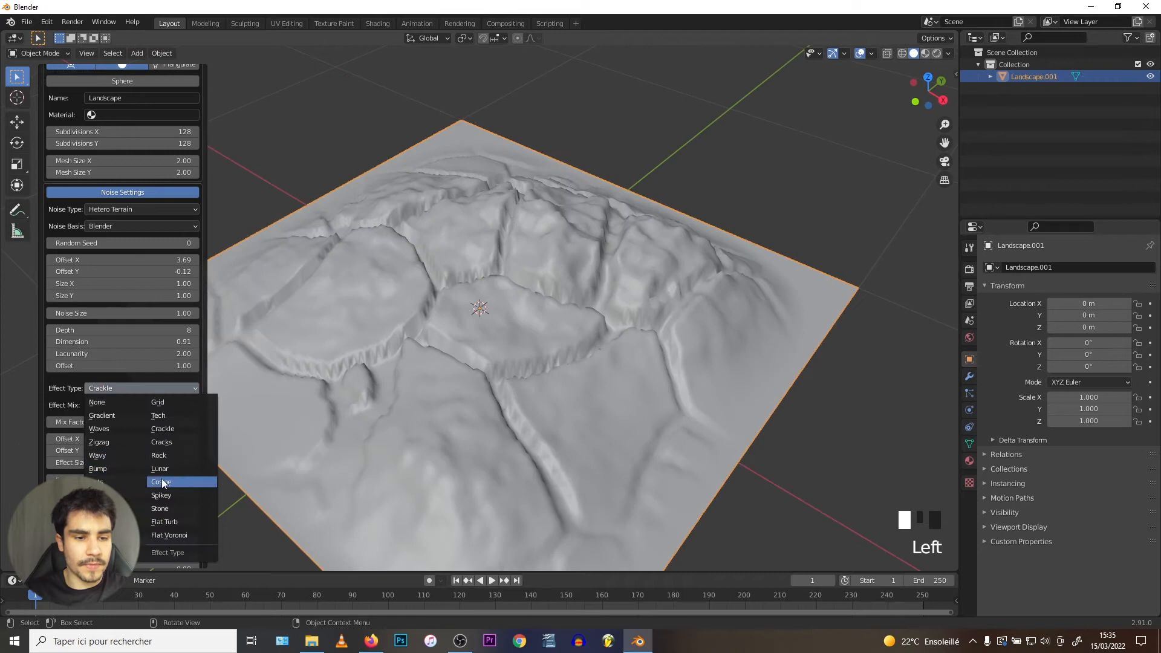
left_click(161, 482)
left_click(103, 388)
left_click(160, 509)
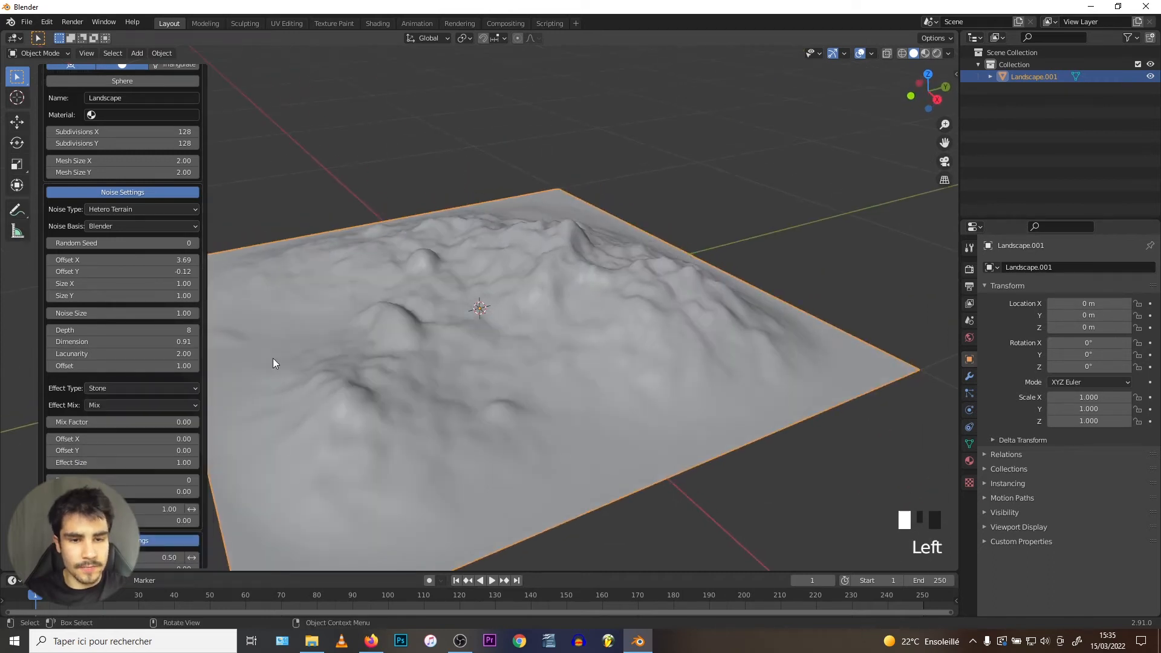
left_click(111, 388)
left_click(107, 416)
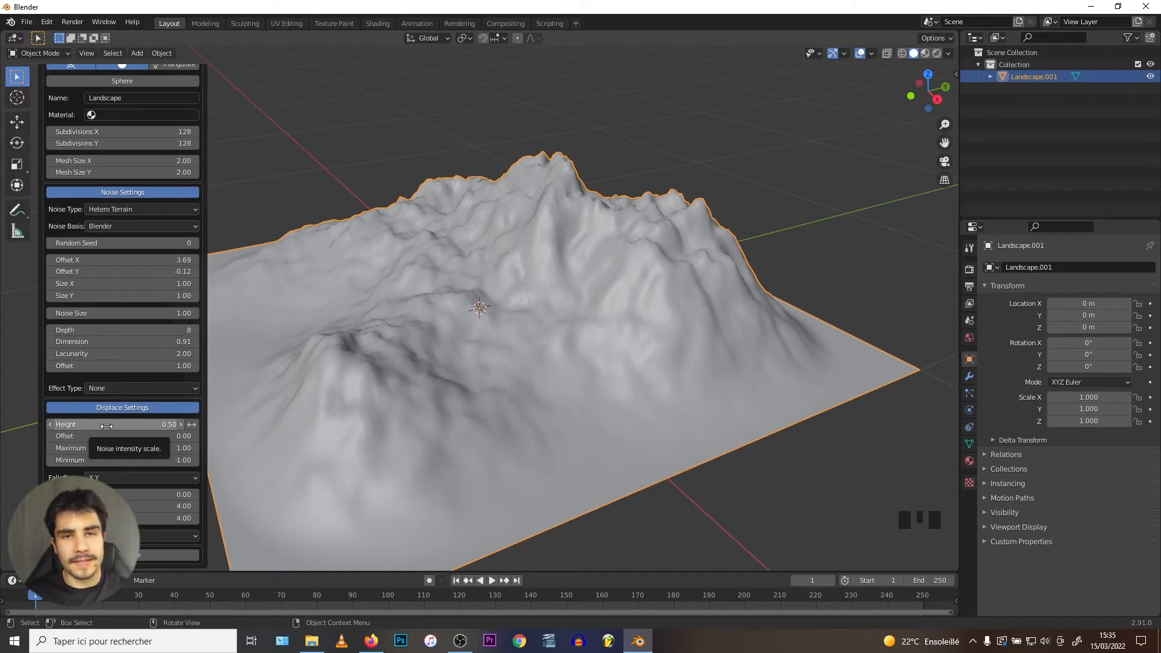
Try displace Height values of about 0.68 and 1.07 on the landscape.
mouse_move(106, 426)
left_mouse_down()
mouse_move(148, 426)
mouse_move(84, 426)
mouse_move(121, 427)
left_mouse_up()
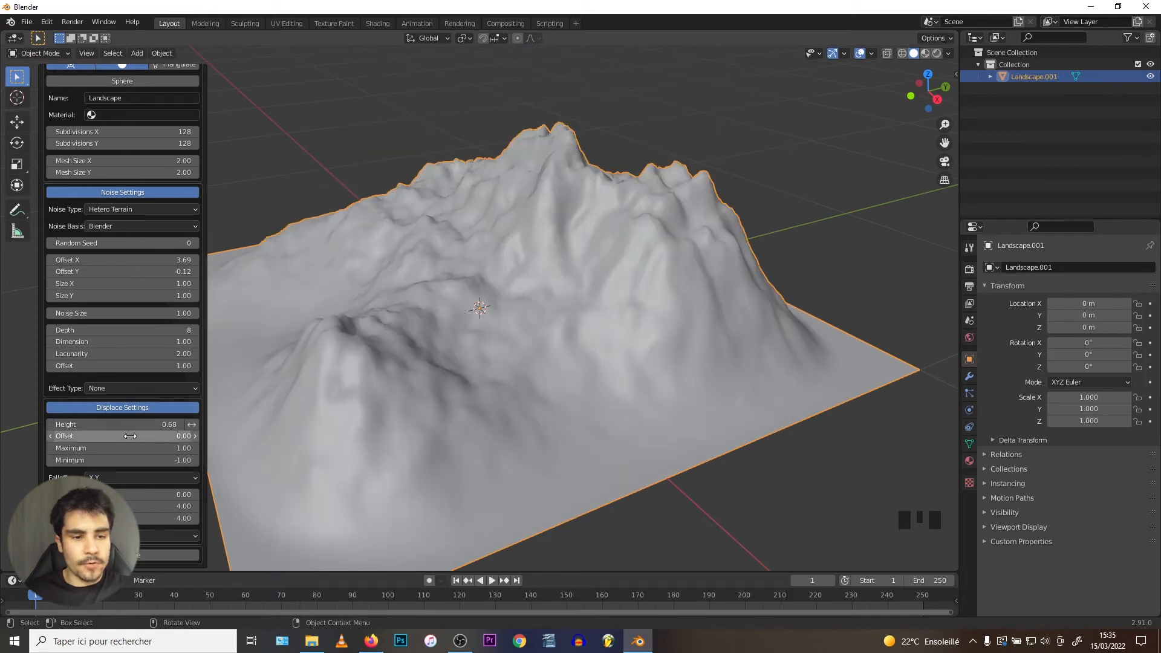
middle_click_drag(613, 296, 507, 268)
mouse_move(109, 418)
left_mouse_down()
mouse_move(155, 419)
mouse_move(139, 424)
mouse_move(145, 436)
mouse_move(97, 436)
mouse_move(118, 436)
left_mouse_up()
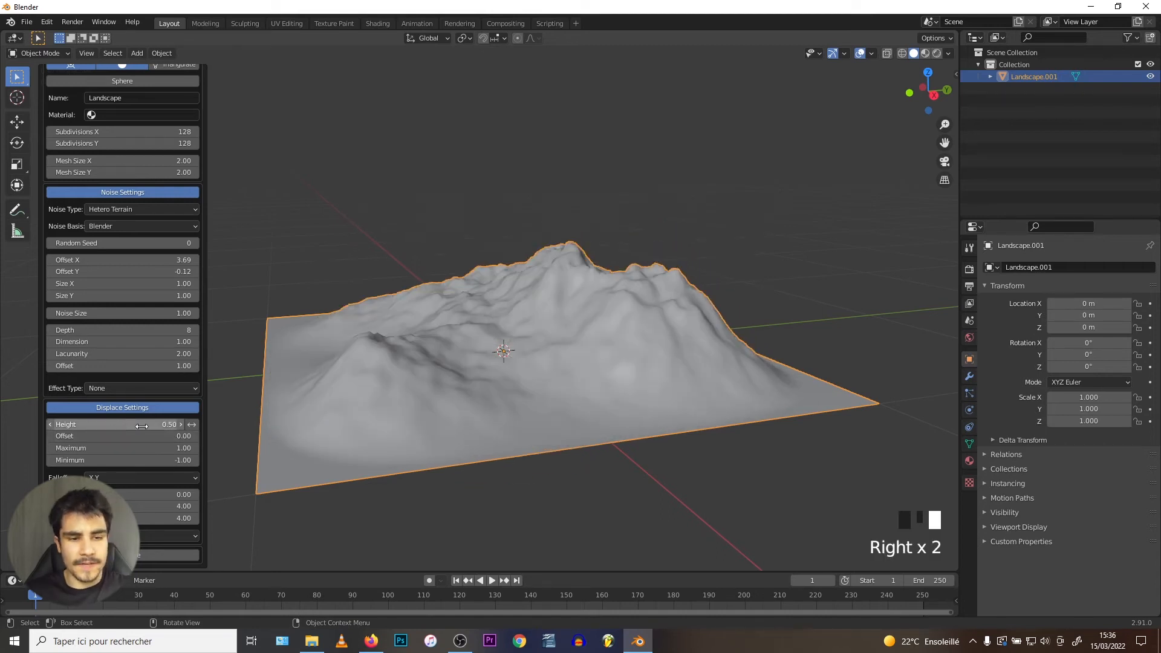
left_click(142, 425)
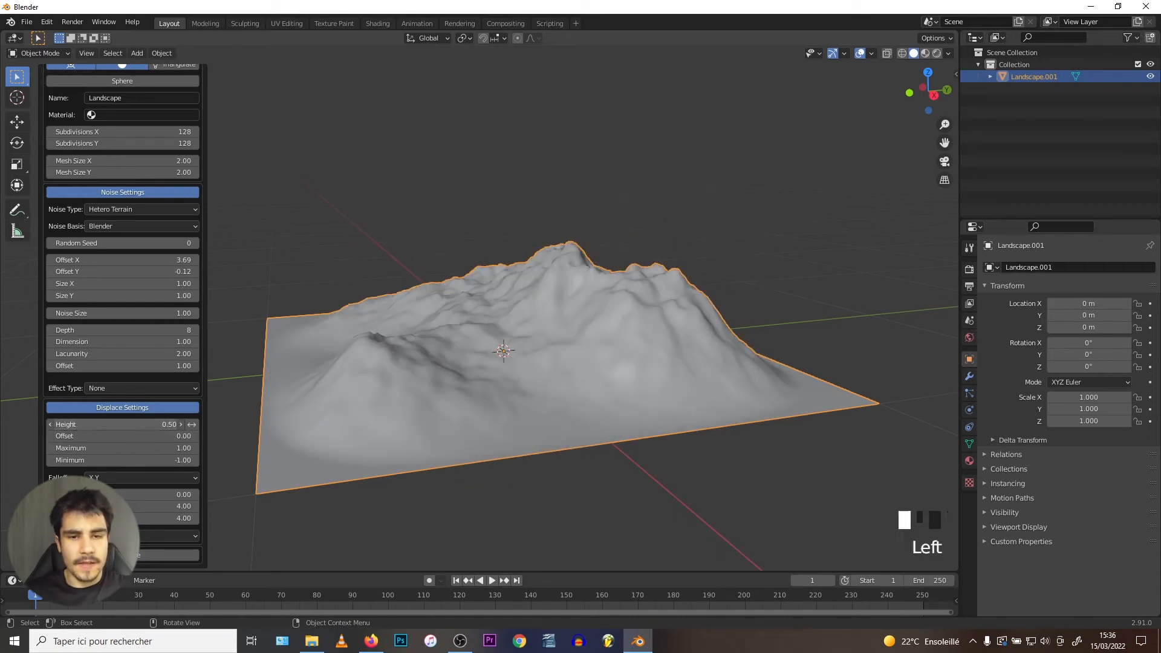
left_click_drag(142, 425, 176, 425)
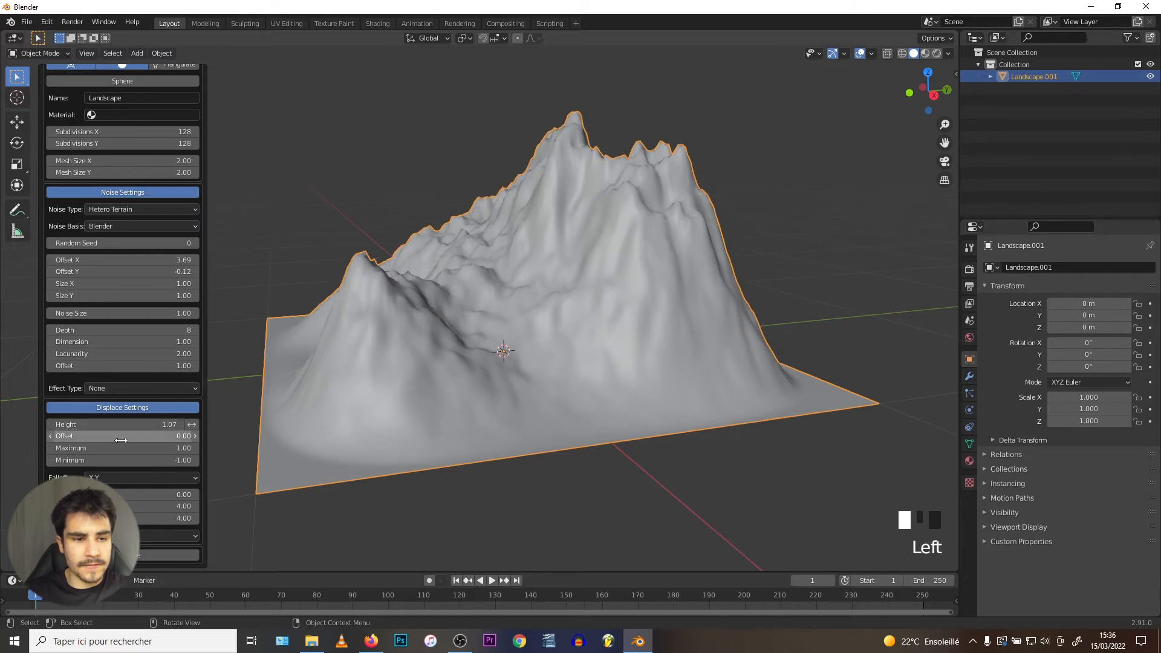
Try a displace Offset of about -0.60 and examine how the terrain shifts from the side.
left_click_drag(107, 440, 77, 439)
mouse_move(544, 351)
middle_mouse_down()
mouse_move(539, 332)
mouse_move(545, 348)
middle_mouse_up()
middle_click_drag(673, 346, 516, 250)
left_click_drag(76, 436, 99, 436)
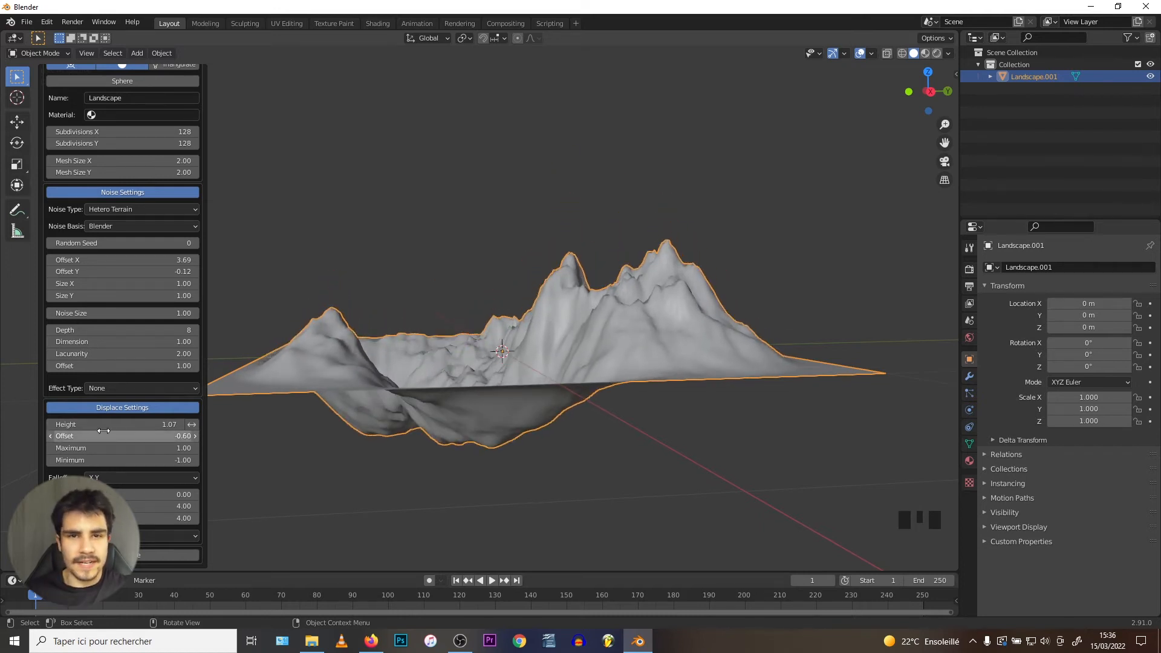
Try displace Maximum values of about 2.65, 0.10 and 2.50 to compare how the peaks are cut off.
left_click_drag(104, 448, 110, 448)
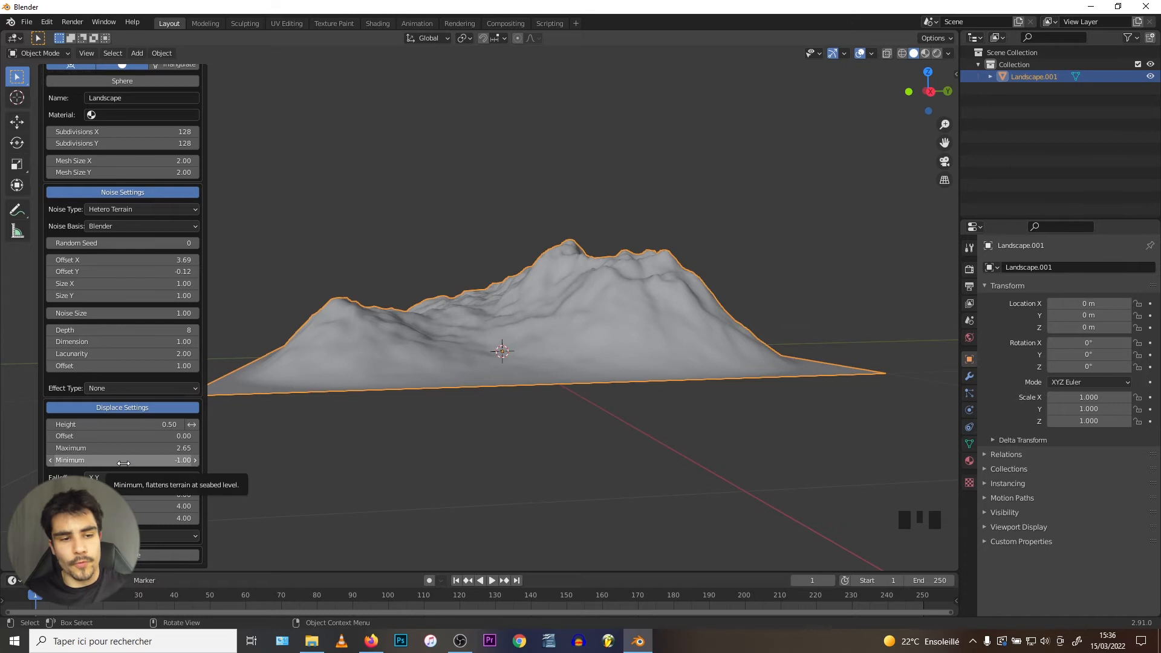
left_click_drag(142, 449, 91, 448)
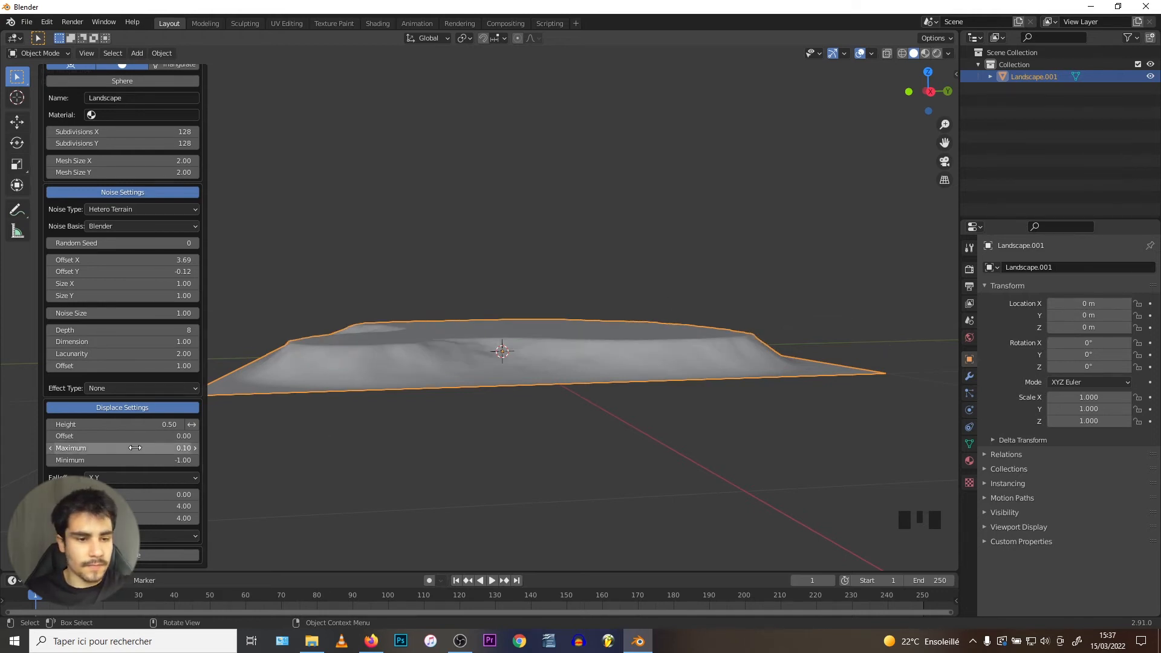
left_click_drag(116, 448, 176, 448)
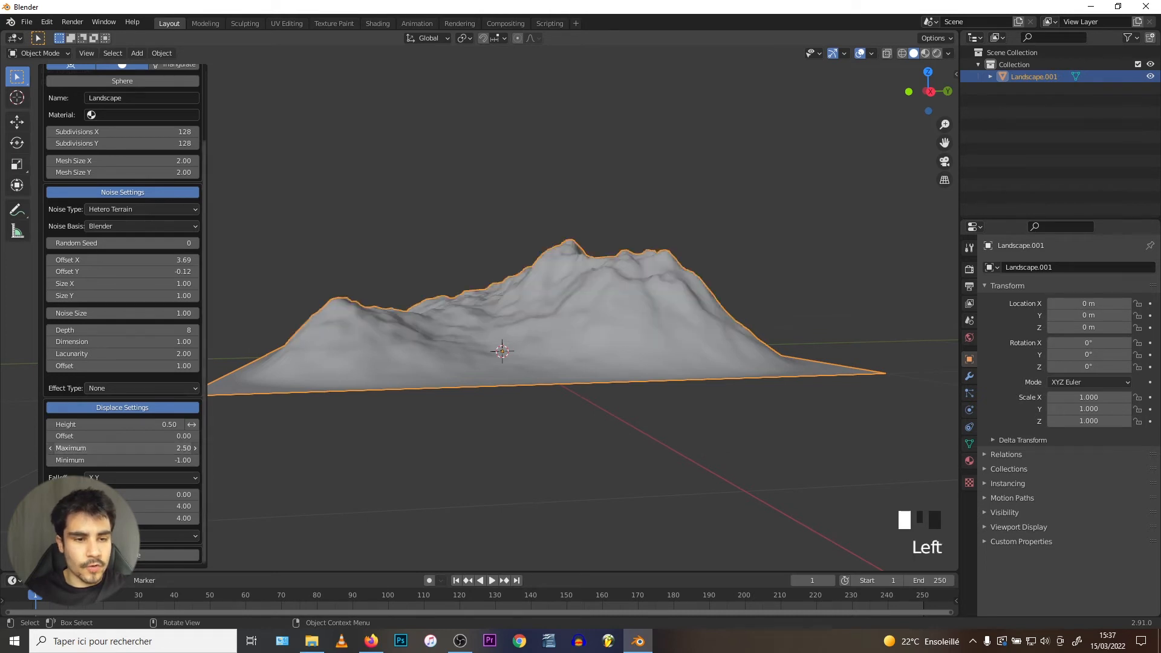
Set the displace Height to about 0.47 and the Maximum to about 2.89.
left_click_drag(115, 425, 148, 425)
scroll(422, 291, "down", 4)
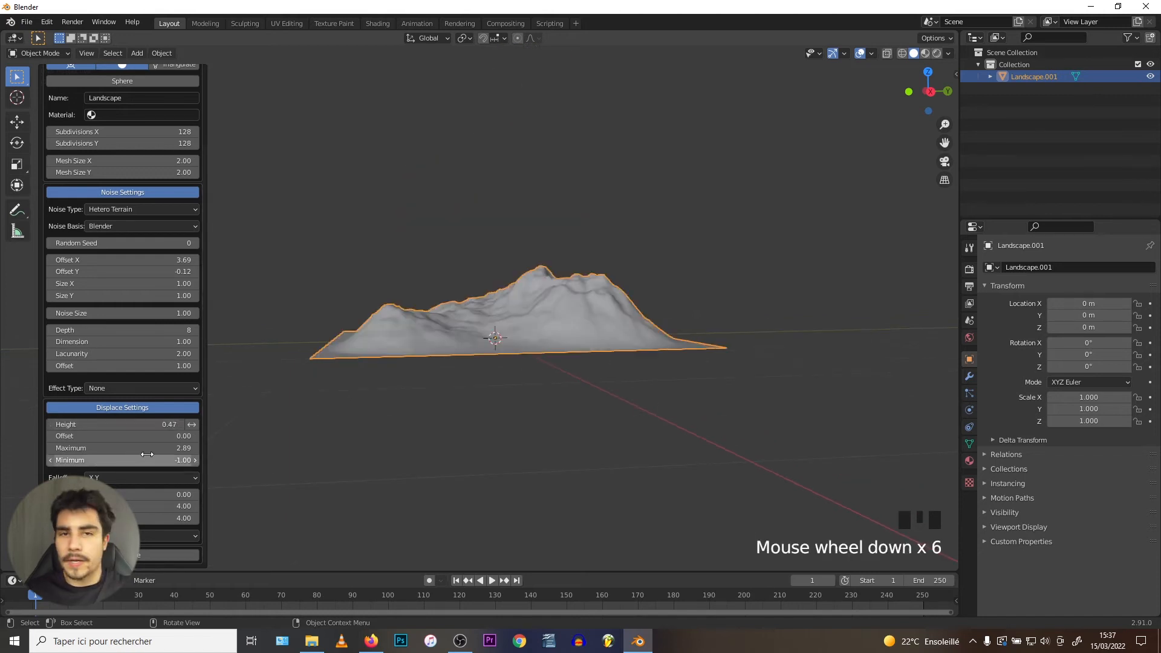
scroll(91, 478, "down", 5)
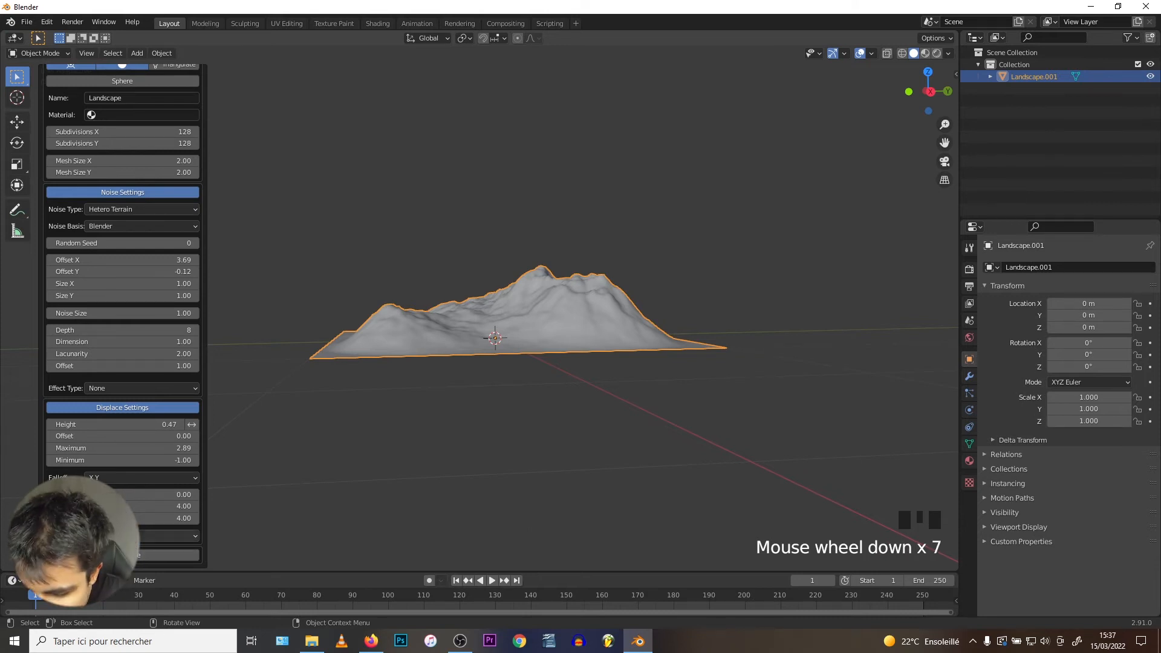
Look through the landscape operator presets and try the Cliff preset.
scroll(76, 304, "up", 9)
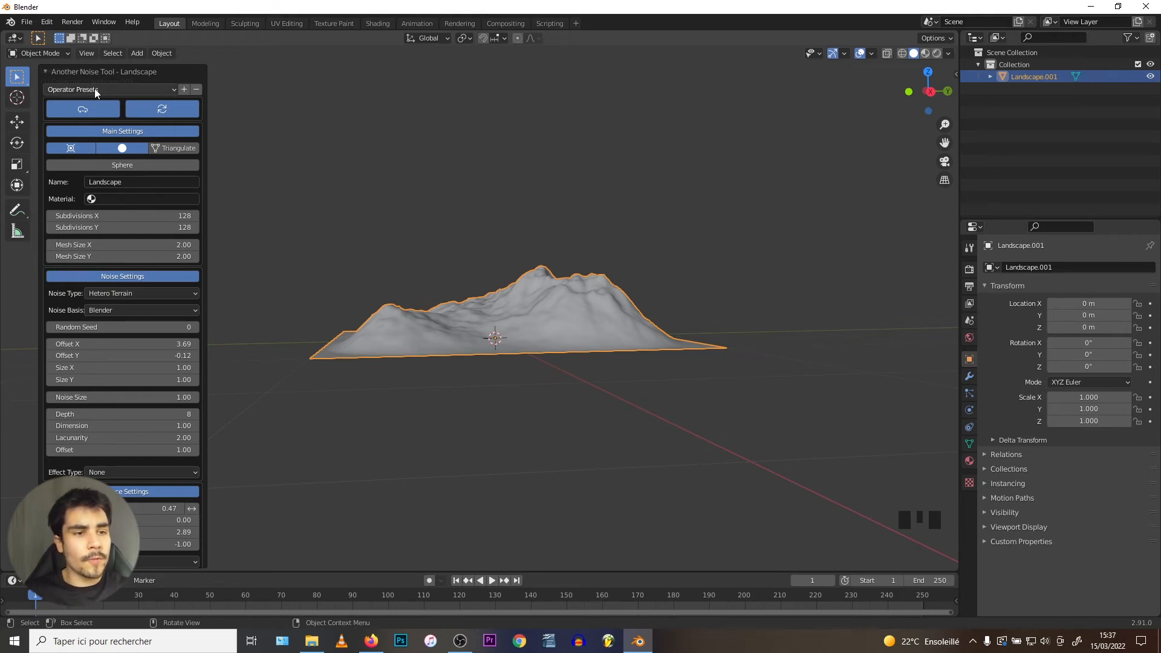
scroll(399, 244, "up", 6)
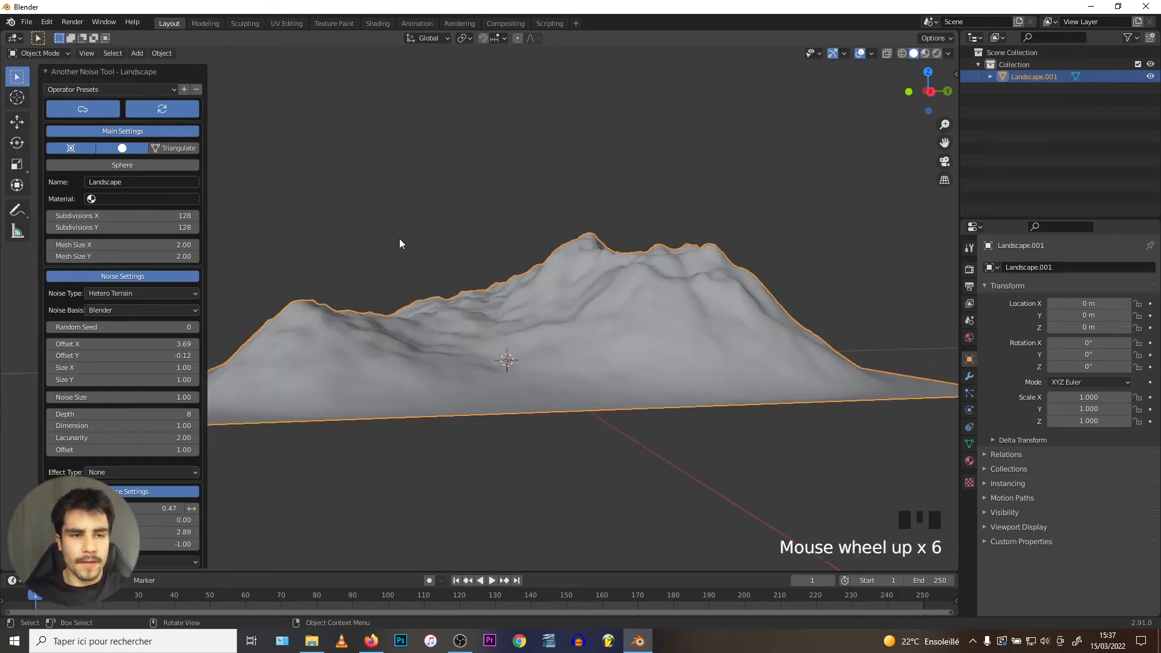
left_click(67, 91)
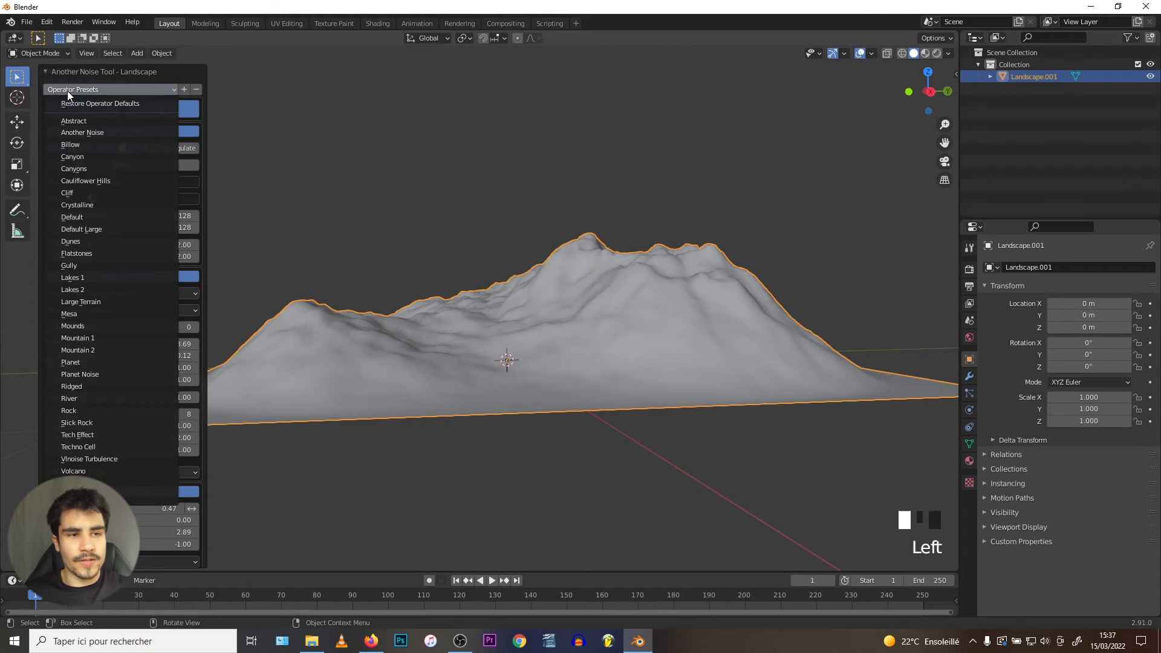
left_click(68, 89)
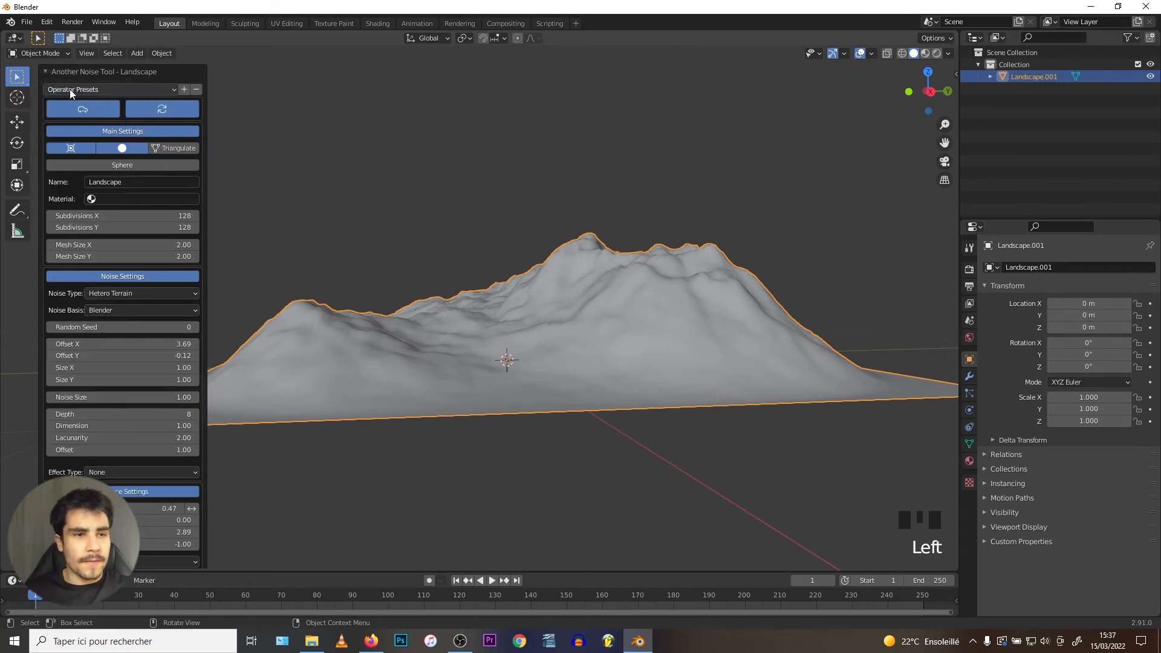
middle_click_drag(420, 223, 488, 241)
scroll(492, 240, "up", 1)
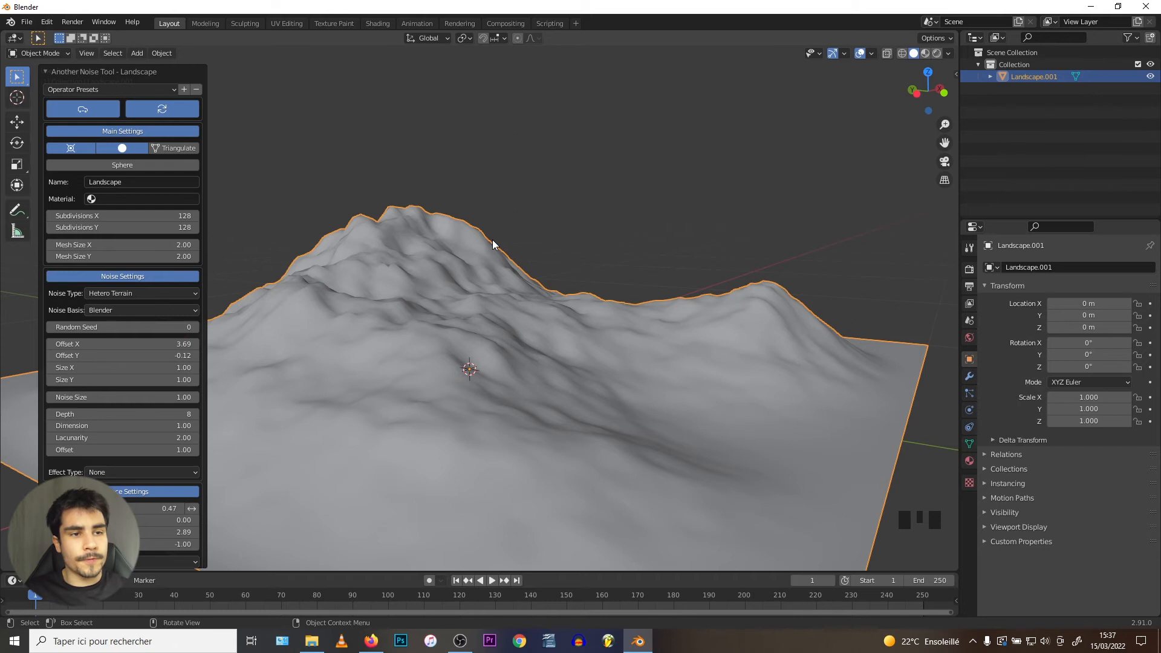
left_click(68, 89)
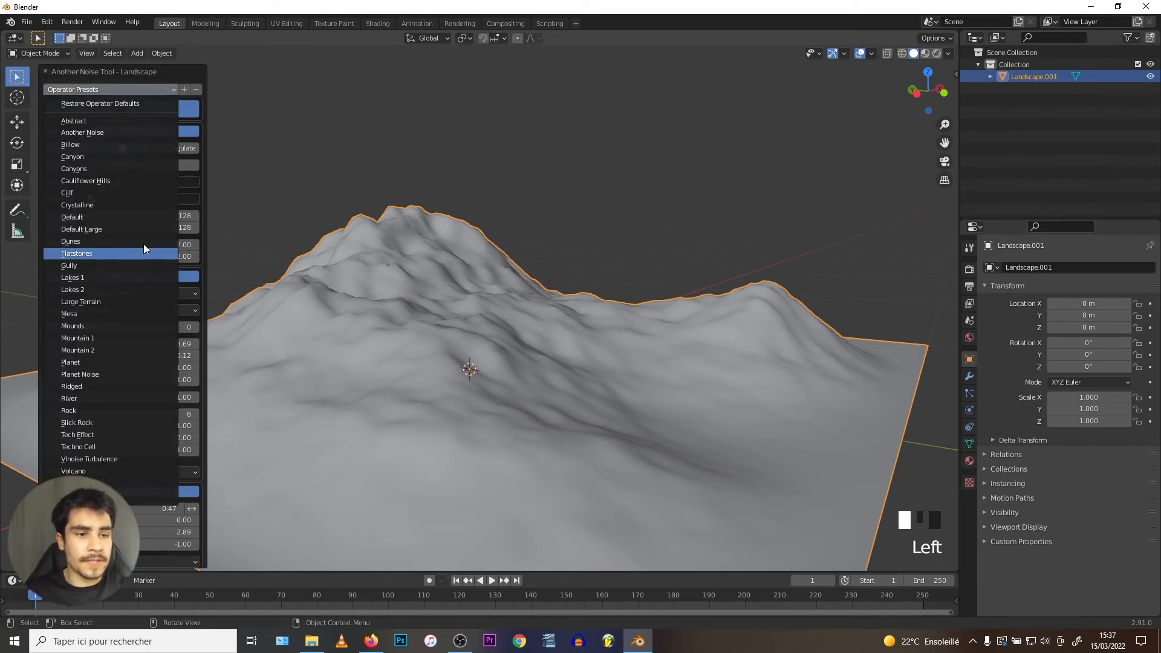
left_click(64, 192)
middle_click_drag(376, 279, 446, 252)
scroll(449, 244, "down", 2)
Try the Canyon preset and view the terrain up close.
left_click(73, 89)
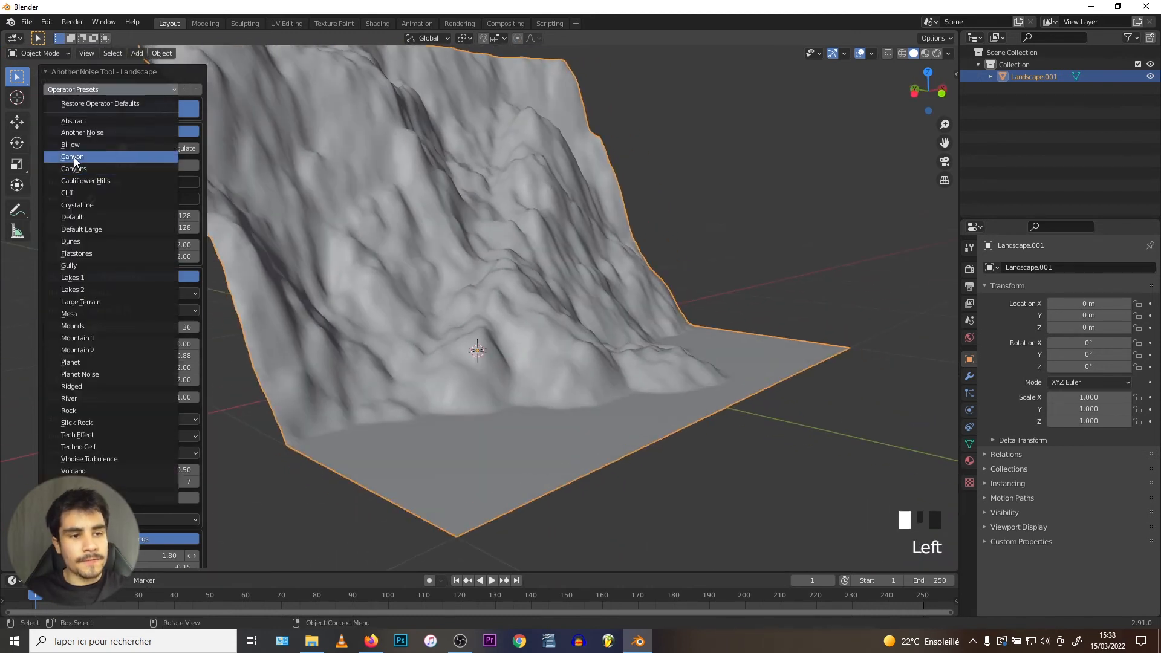
left_click(73, 158)
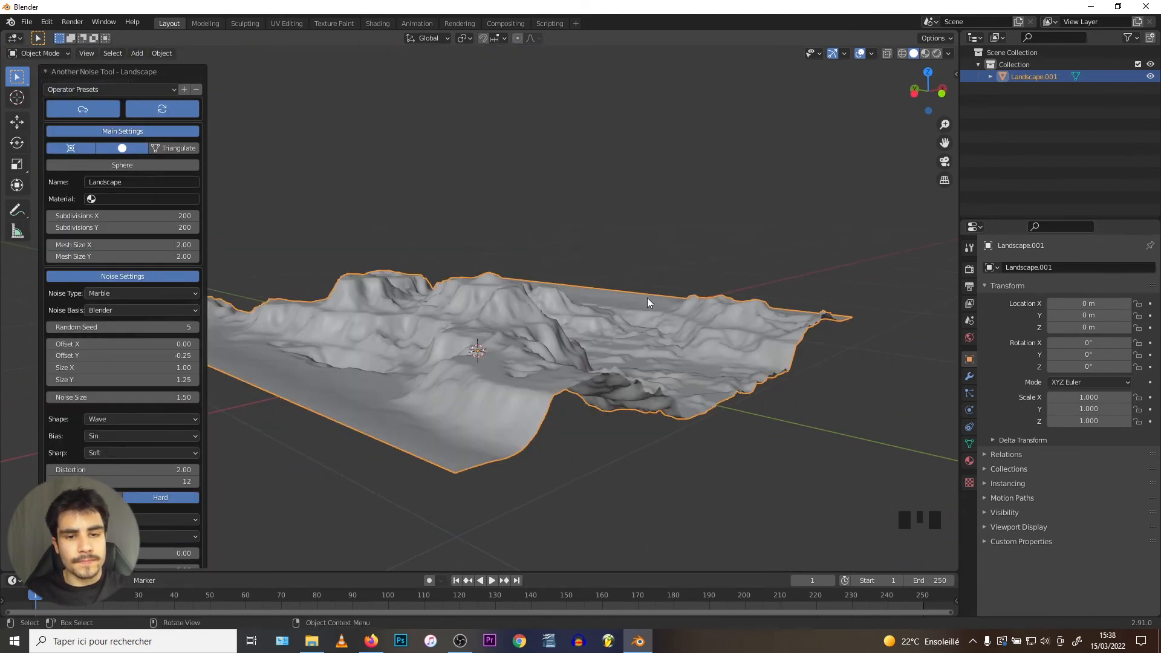
middle_click_drag(647, 303, 539, 292)
scroll(544, 299, "up", 6)
Try the Canyons preset and examine the valley and peaks from a low angle.
left_click(67, 90)
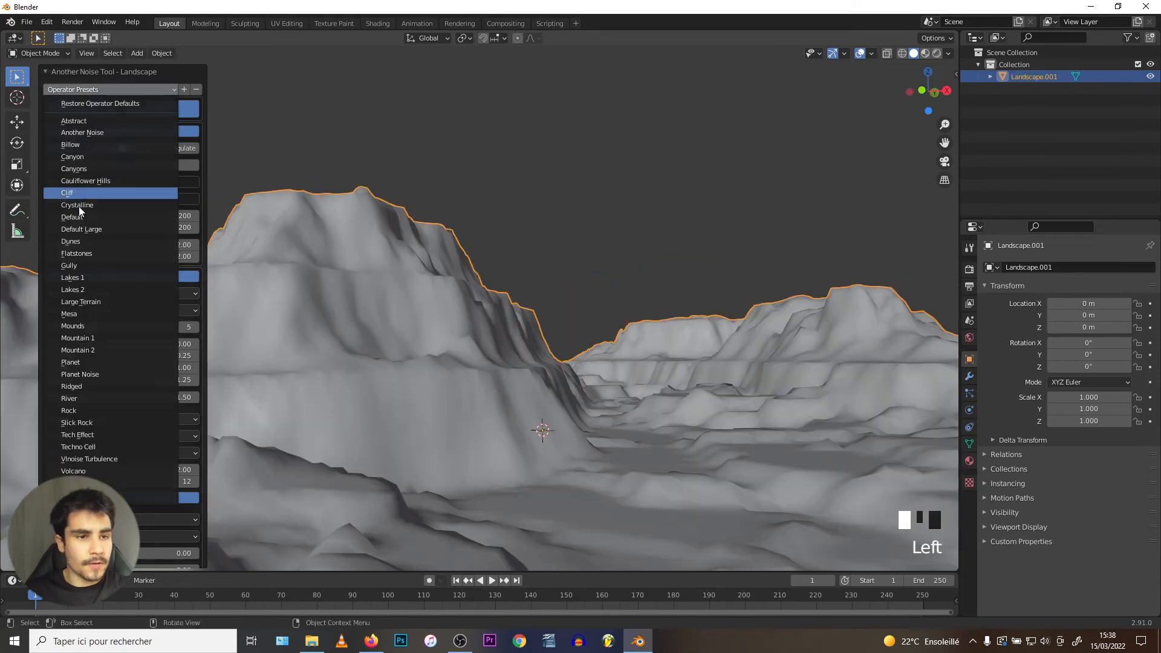
left_click(72, 172)
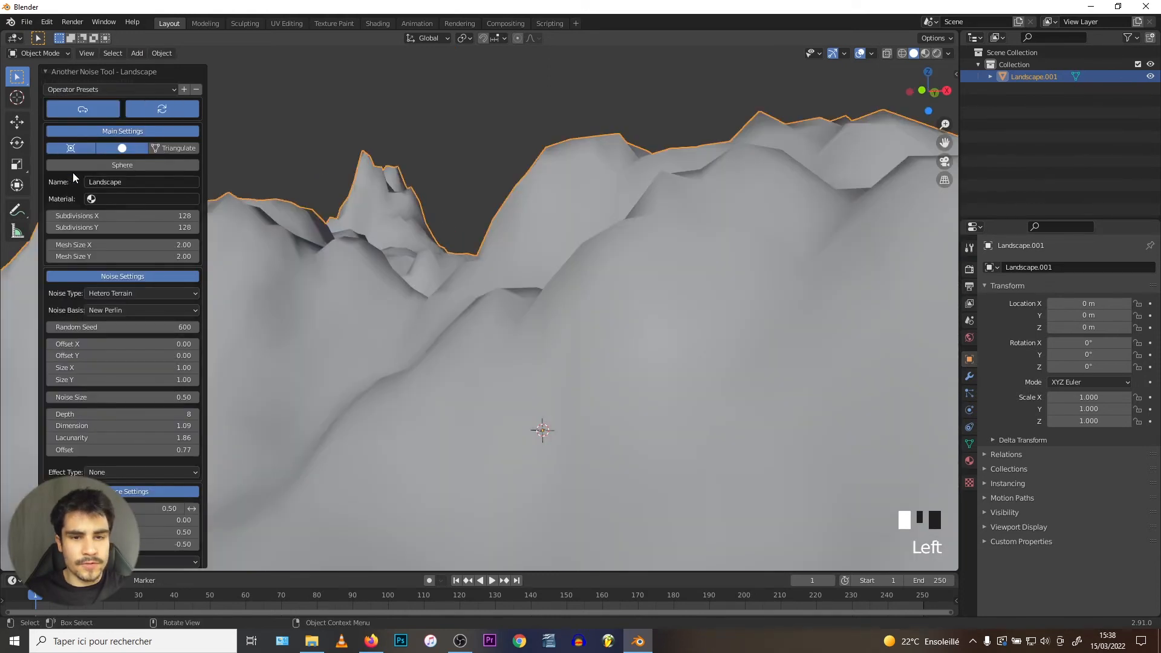
scroll(381, 248, "down", 7)
middle_click_drag(381, 248, 565, 310)
scroll(630, 325, "down", 2)
scroll(565, 310, "up", 3)
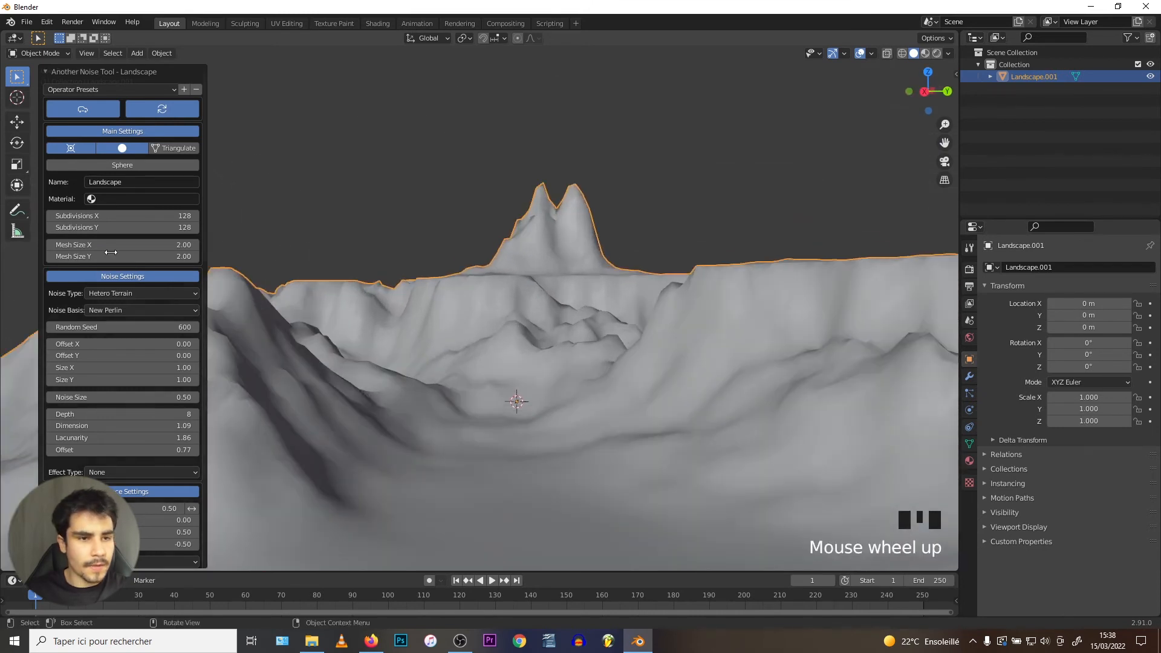
Try the River preset and examine the riverbed together with its water plane.
left_click(74, 94)
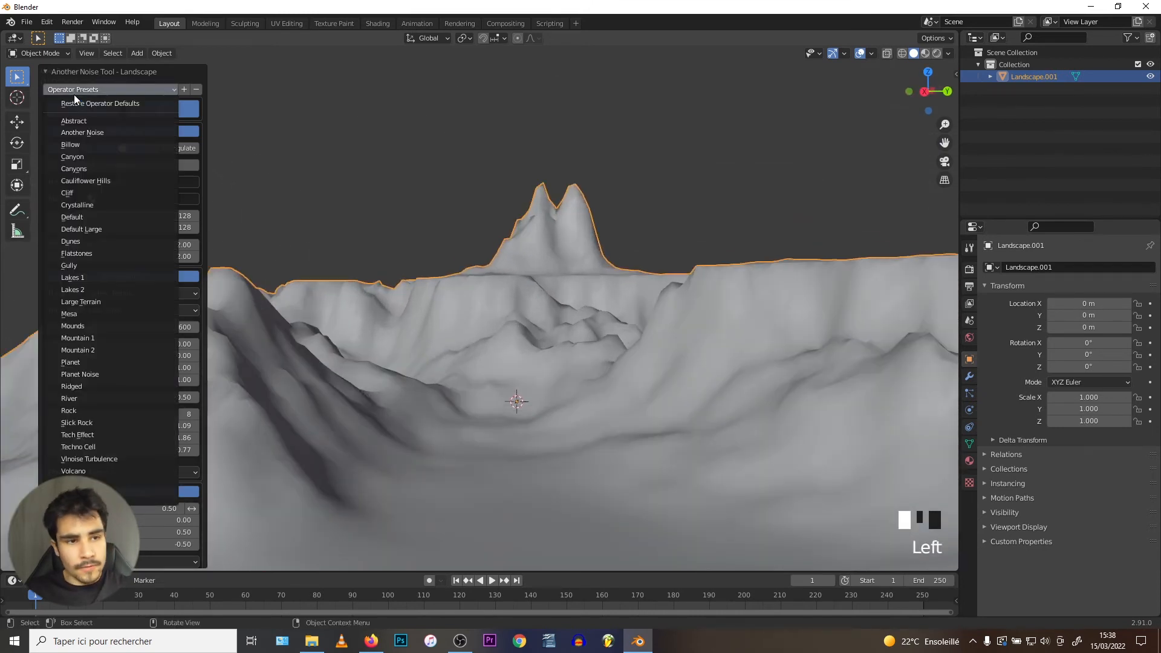
left_click(75, 401)
middle_click_drag(484, 320, 441, 287)
scroll(434, 290, "down", 2)
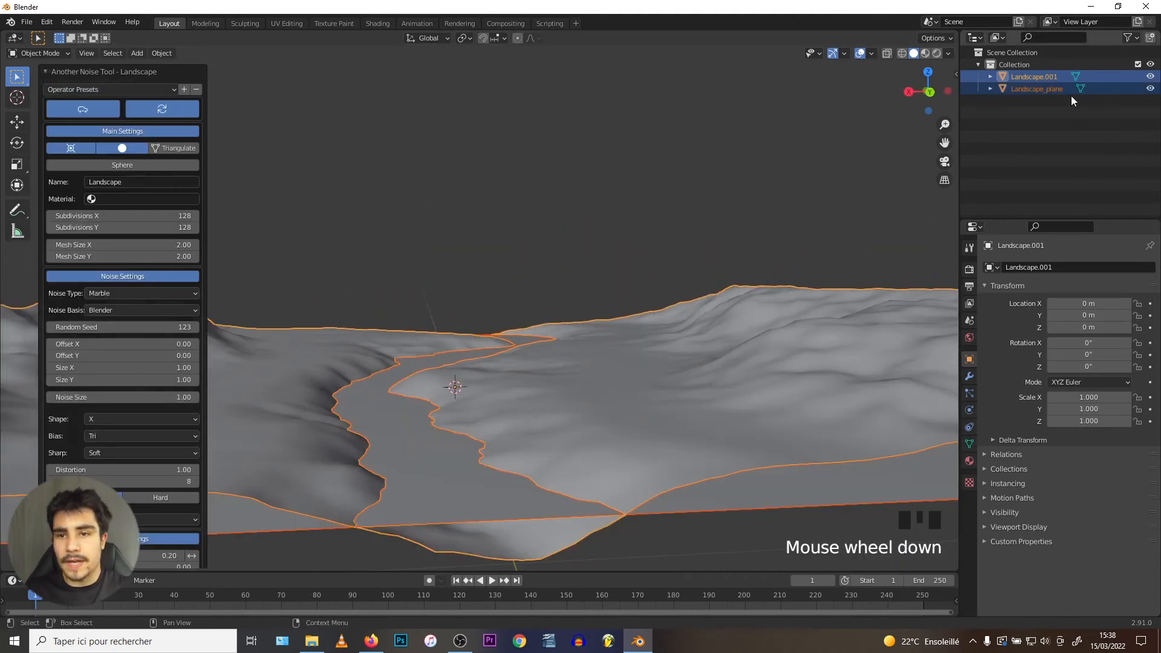
scroll(384, 407, "down", 2)
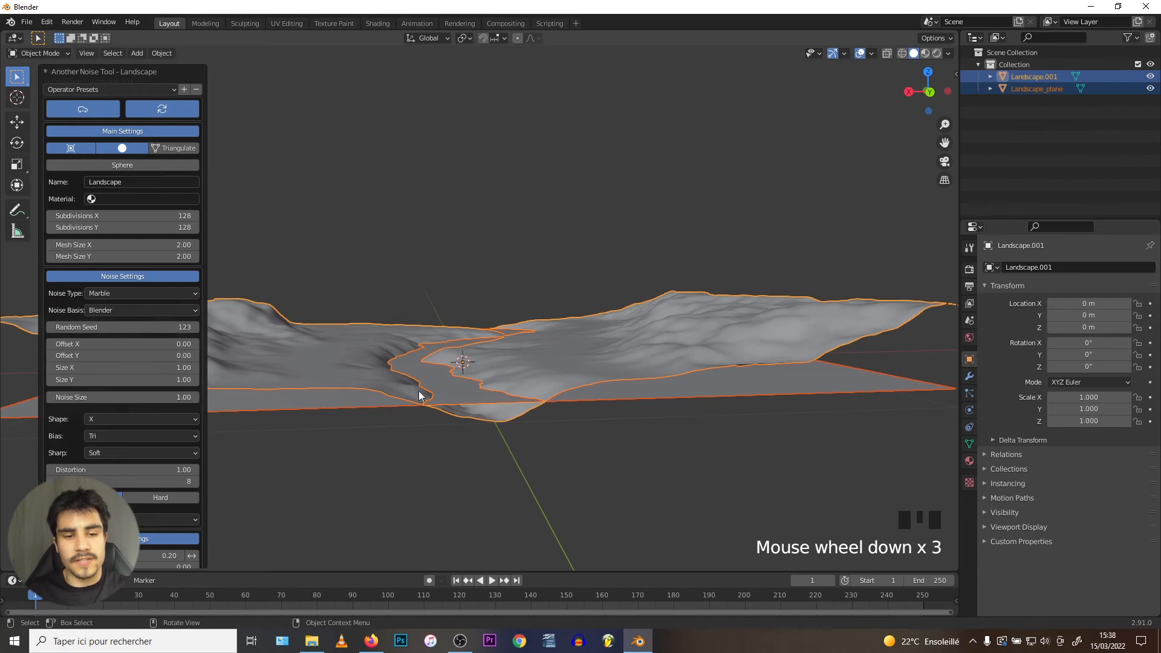
middle_click_drag(421, 395, 421, 376)
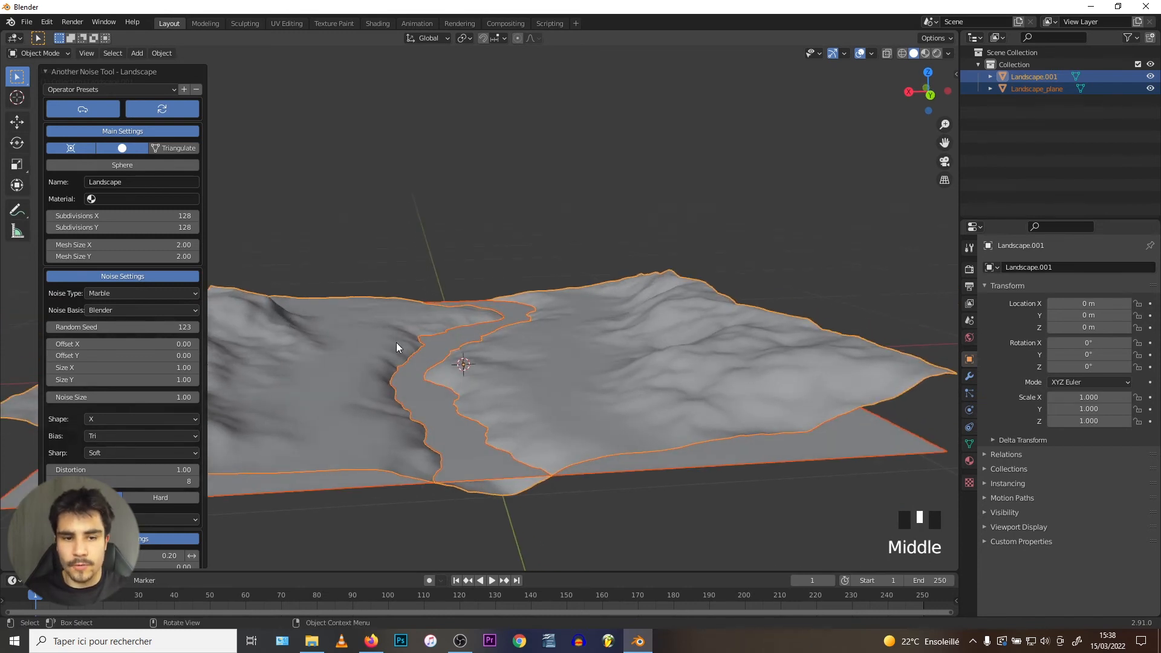
middle_click_drag(434, 437, 476, 399)
scroll(499, 558, "up", 3)
scroll(493, 265, "down", 2)
mouse_move(472, 272)
middle_mouse_down()
mouse_move(451, 259)
mouse_move(475, 279)
middle_mouse_up()
Try a preset with a single central mountain and one with swirl-shaped ridges.
left_click(73, 91)
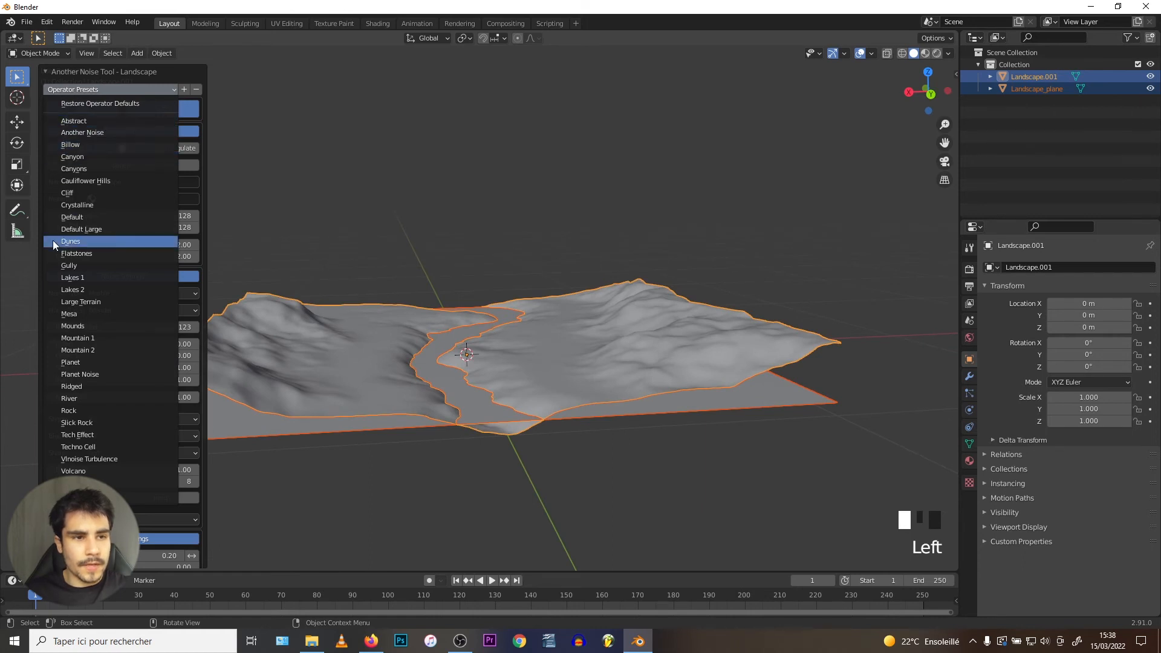
left_click(78, 434)
left_click(80, 90)
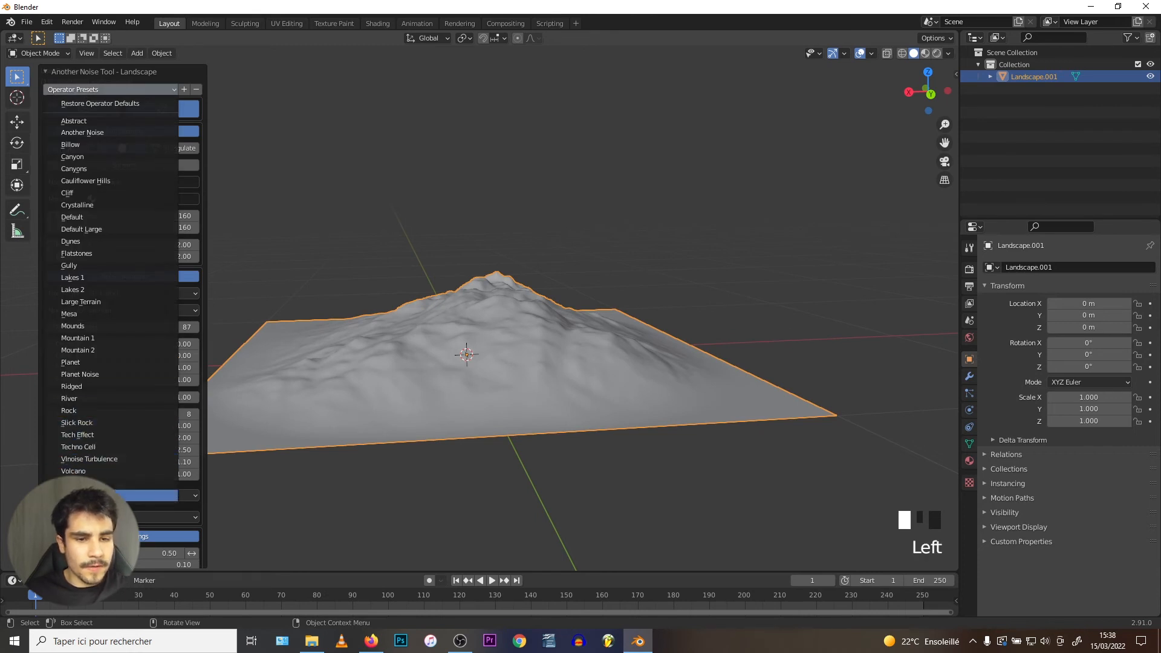
left_click(73, 483)
middle_click_drag(422, 285, 246, 243)
scroll(448, 257, "up", 2)
scroll(246, 243, "up", 1)
Try a preset with smooth, rounded mountain ridges and view it from another angle.
left_click(68, 91)
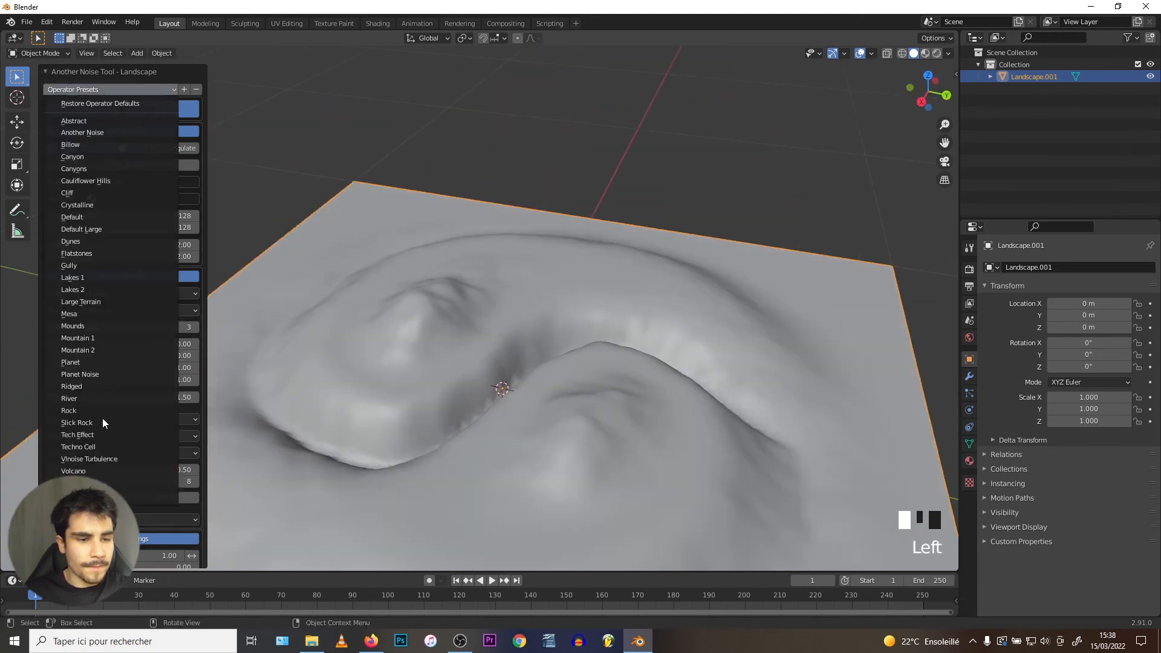
left_click(78, 447)
middle_click_drag(401, 309, 2, 114)
Apply the blocky operator preset that uses Marble noise on a Cell Noise basis, and inspect the terrain.
left_click(67, 90)
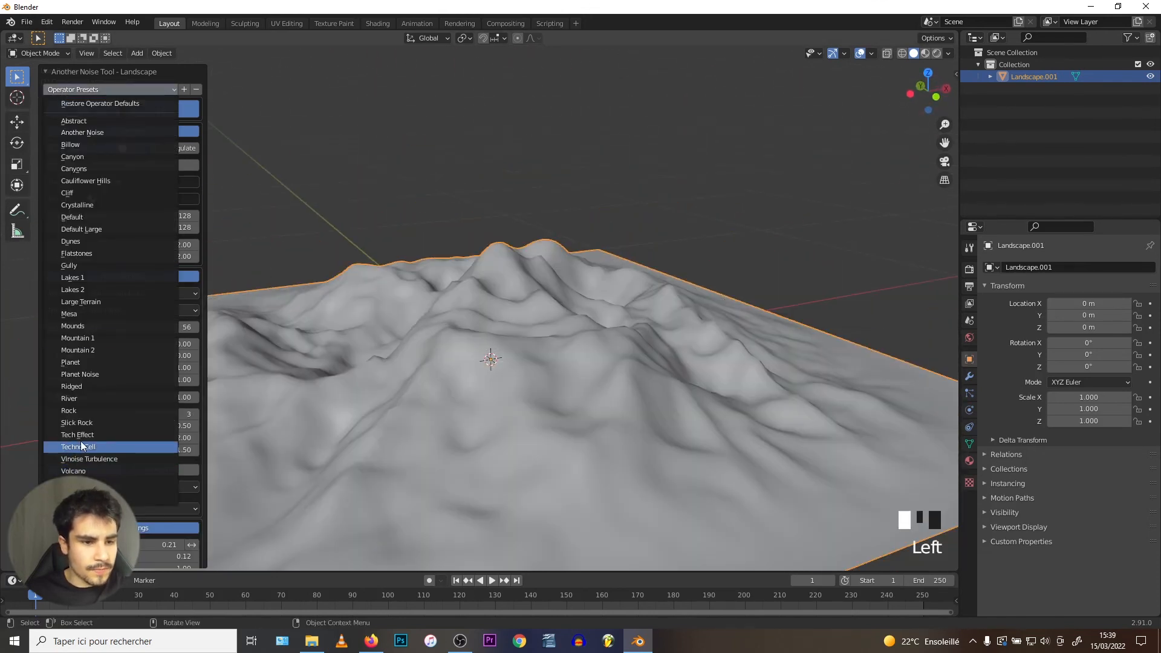
left_click(104, 436)
middle_click_drag(520, 423, 413, 404)
scroll(432, 404, "down", 2)
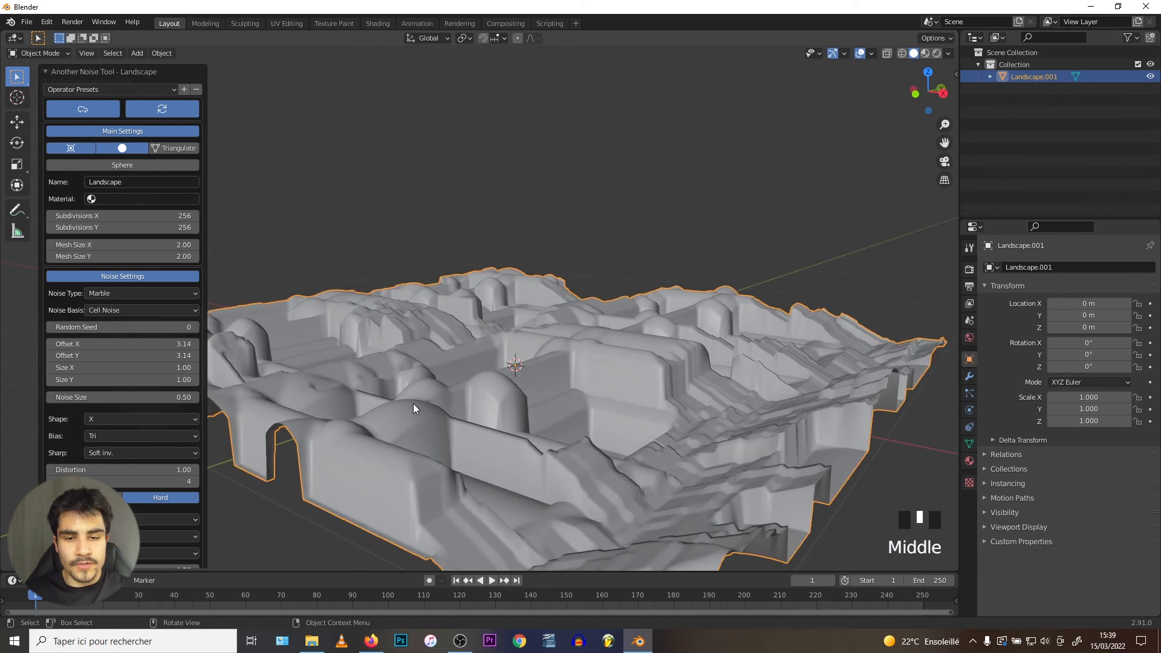
Take a closer look at the blocky terrain, and try the Dunes preset from a different angle.
middle_click_drag(311, 360, 373, 338)
scroll(373, 339, "up", 2)
left_click(70, 88)
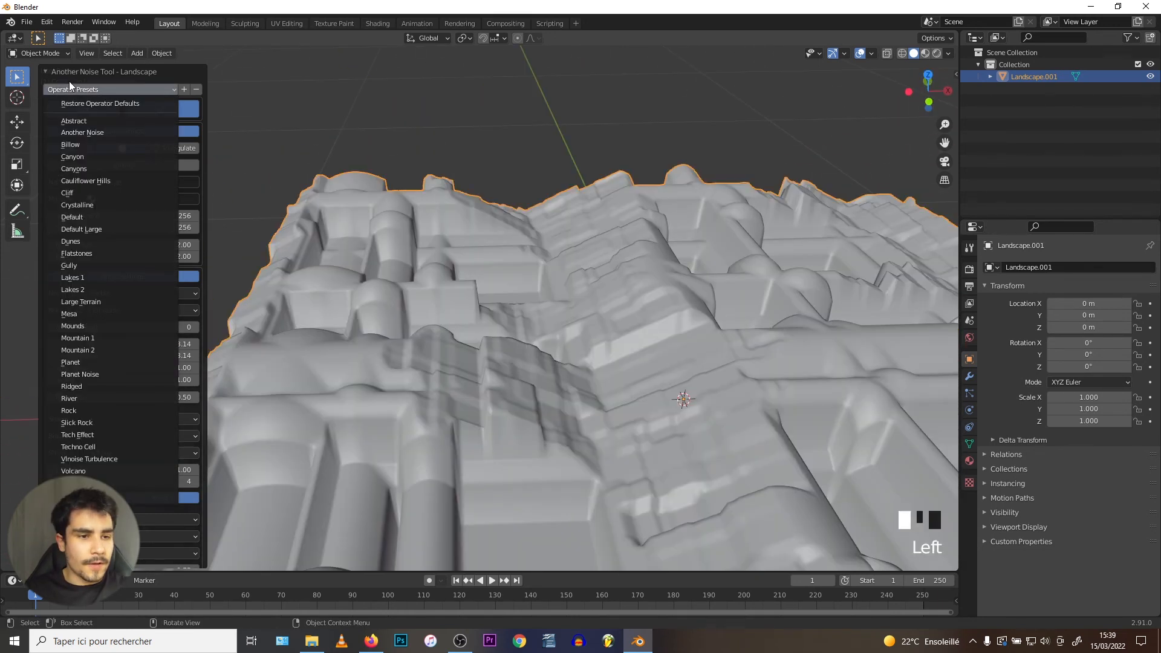
left_click(71, 241)
middle_click_drag(626, 301, 547, 248)
Try the Lakes 1 preset and view the shoreline between the terrain and its water plane.
left_click(67, 90)
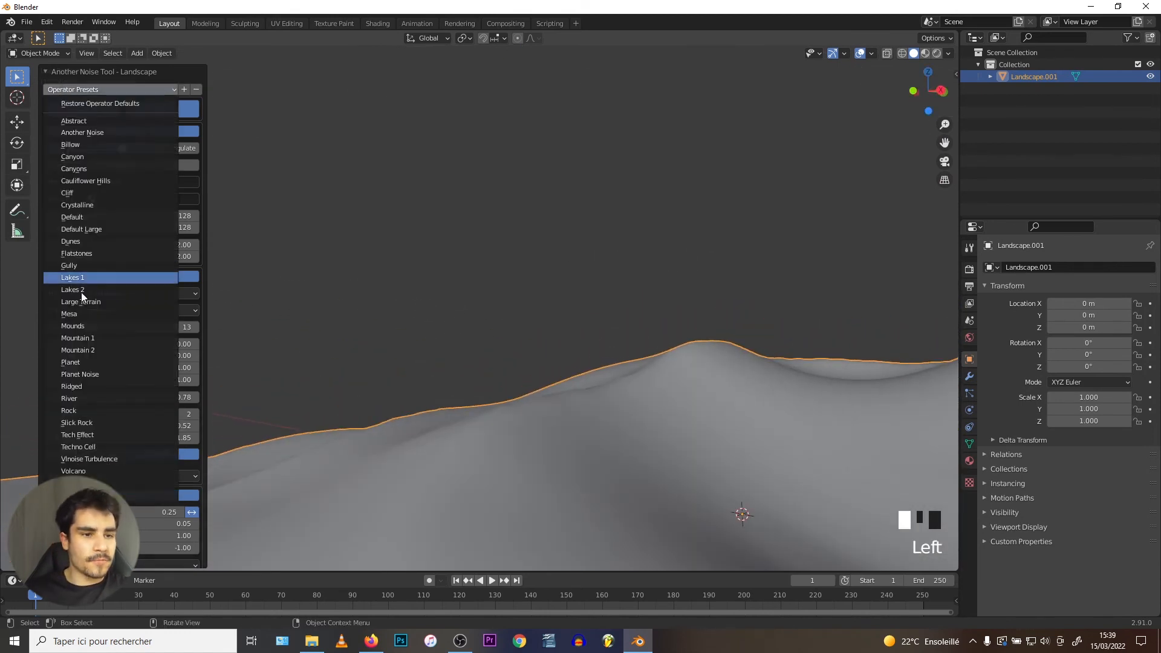
left_click(72, 279)
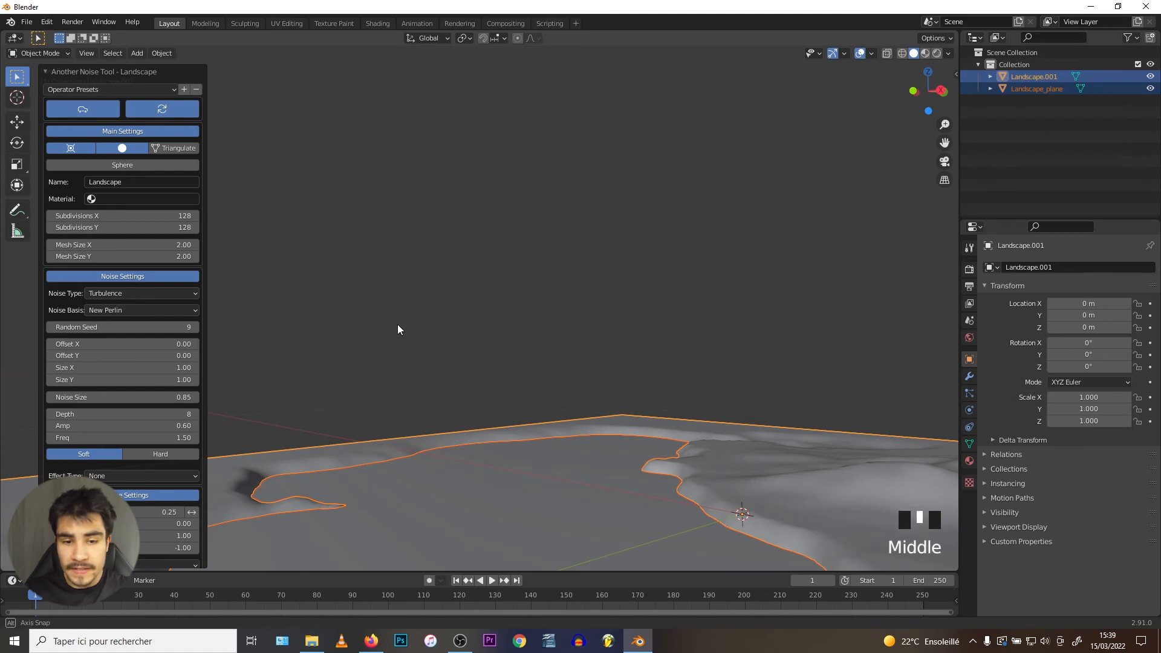
middle_click_drag(398, 328, 448, 350)
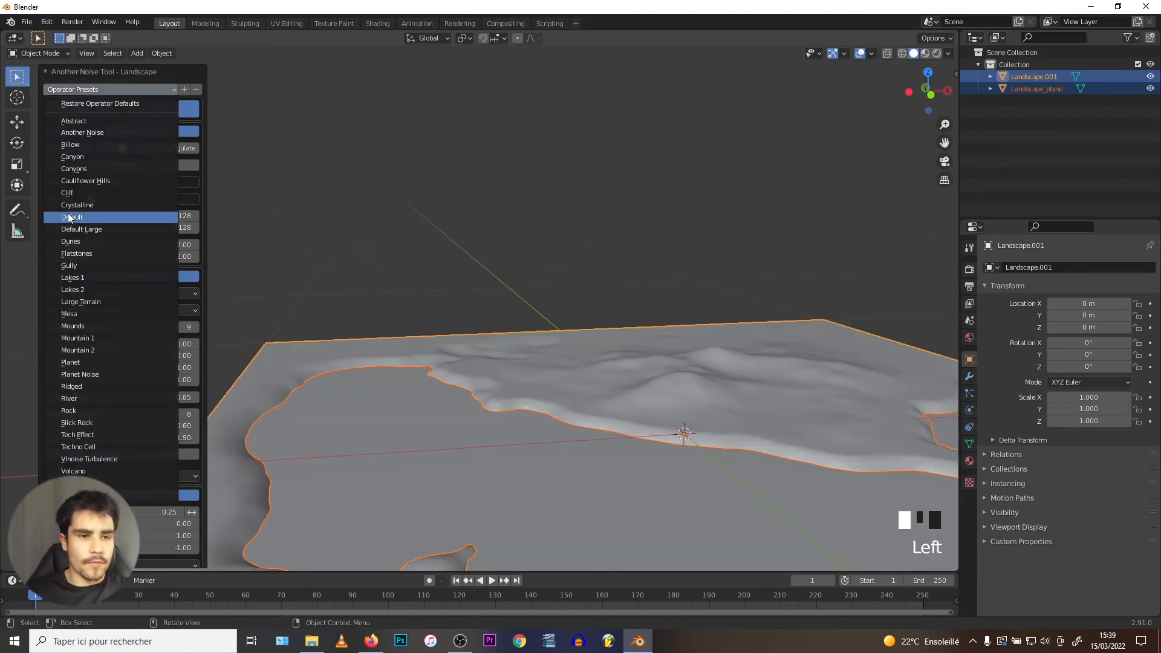
Try the Default preset and look at the mountain from several sides.
left_click(71, 218)
middle_click_drag(382, 294, 721, 276)
scroll(371, 296, "down", 3)
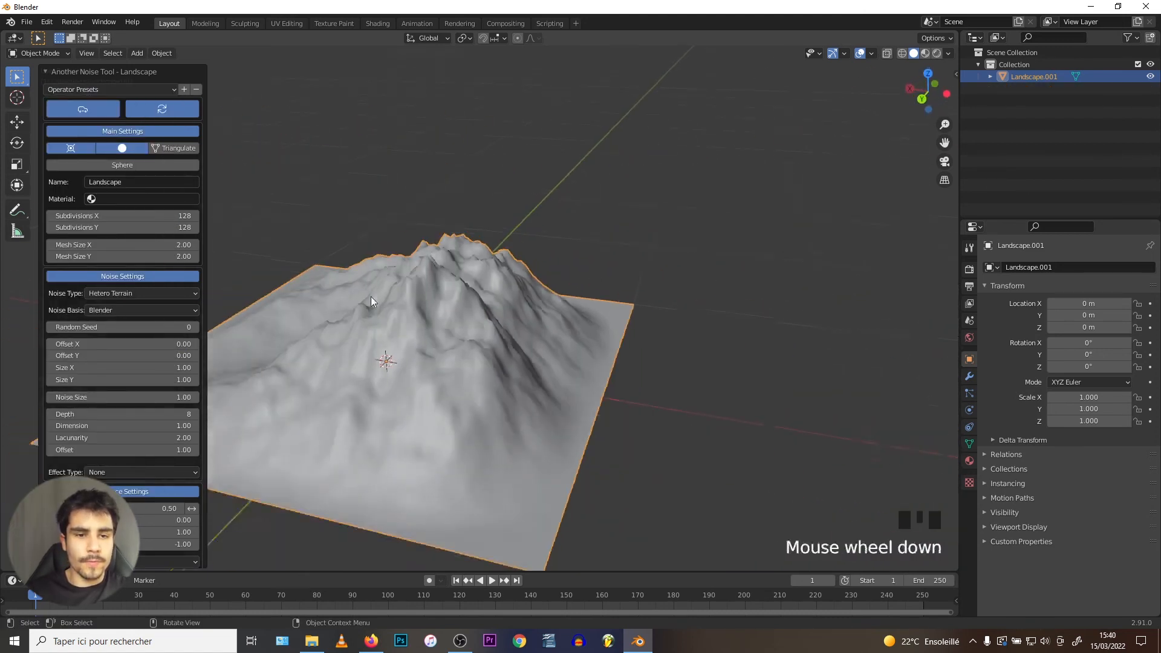
middle_click_drag(371, 297, 506, 283)
Try the Default Large preset and inspect the enlarged mountain as a whole and up close.
left_click(77, 90)
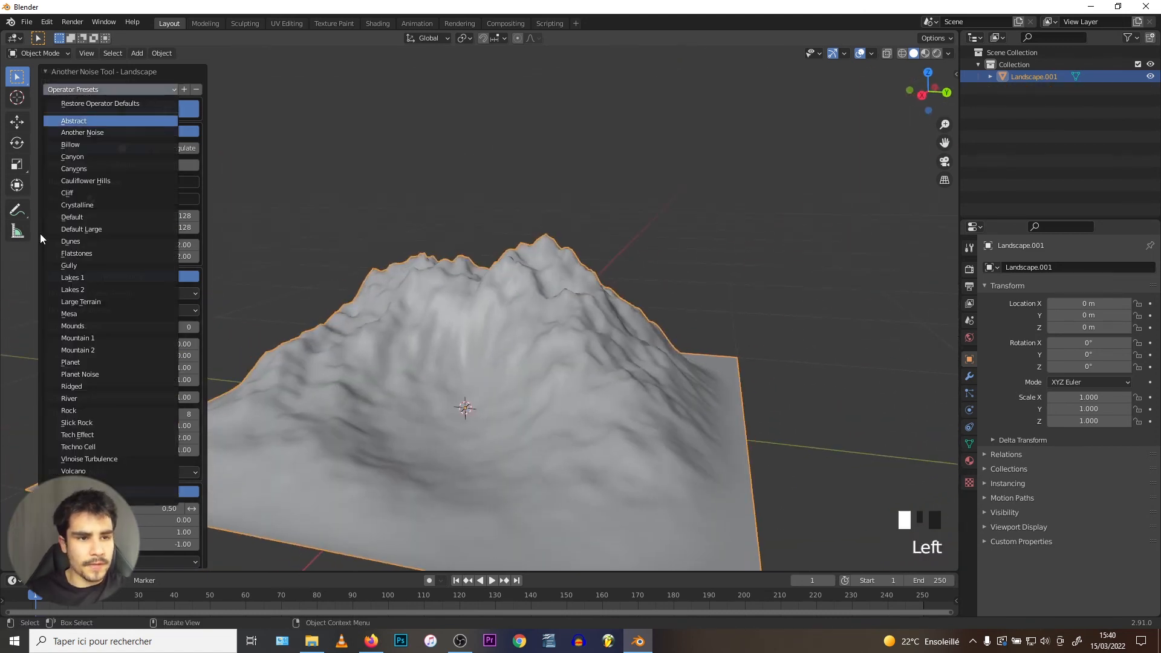
left_click(78, 230)
scroll(406, 271, "down", 4)
scroll(407, 271, "down", 9)
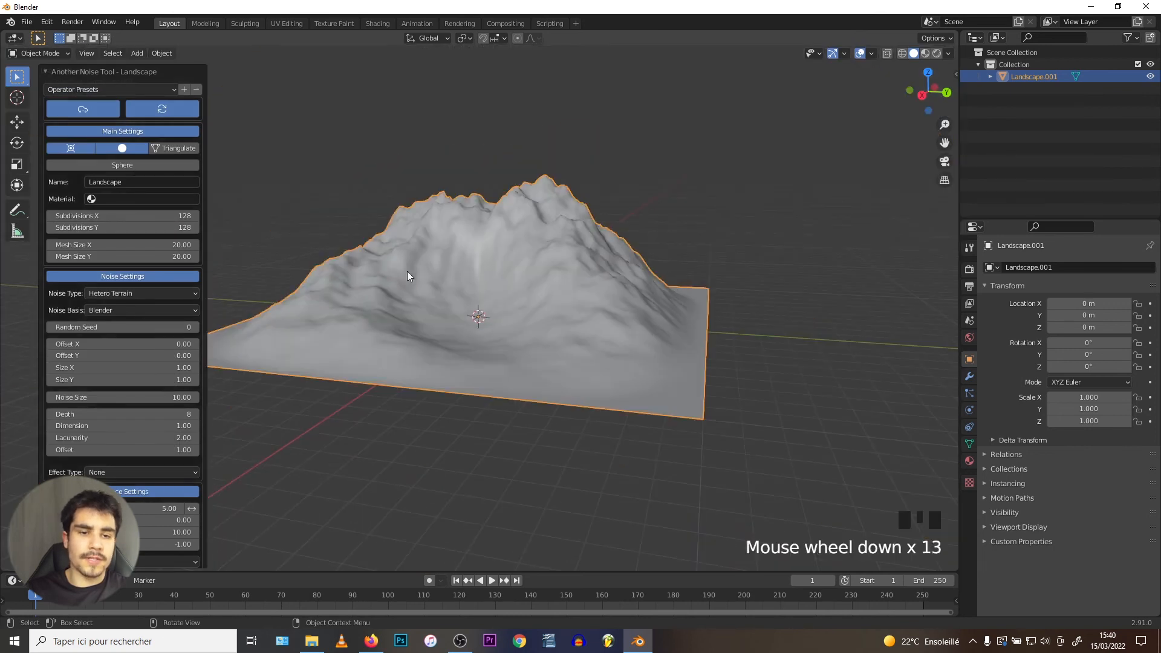
scroll(407, 271, "up", 6)
Try the Flatstones preset and examine the cracked rock surface from a low angle.
left_click(71, 90)
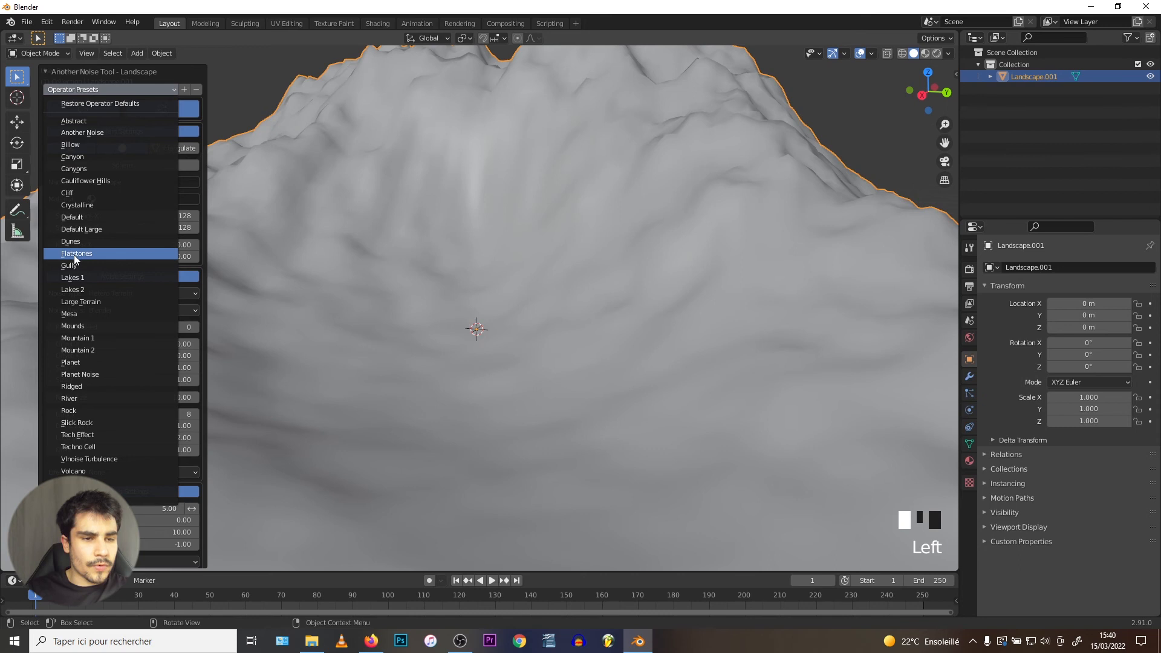
left_click(75, 254)
scroll(390, 315, "down", 1)
scroll(393, 349, "up", 6)
middle_click_drag(369, 351, 364, 318)
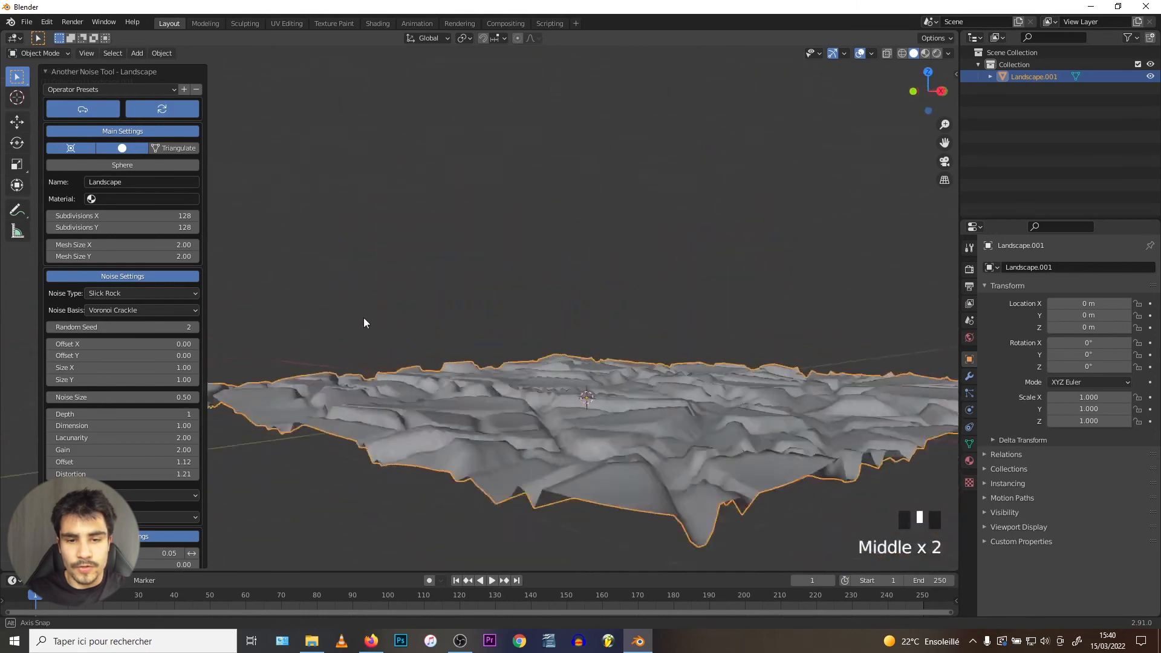
scroll(363, 318, "down", 3)
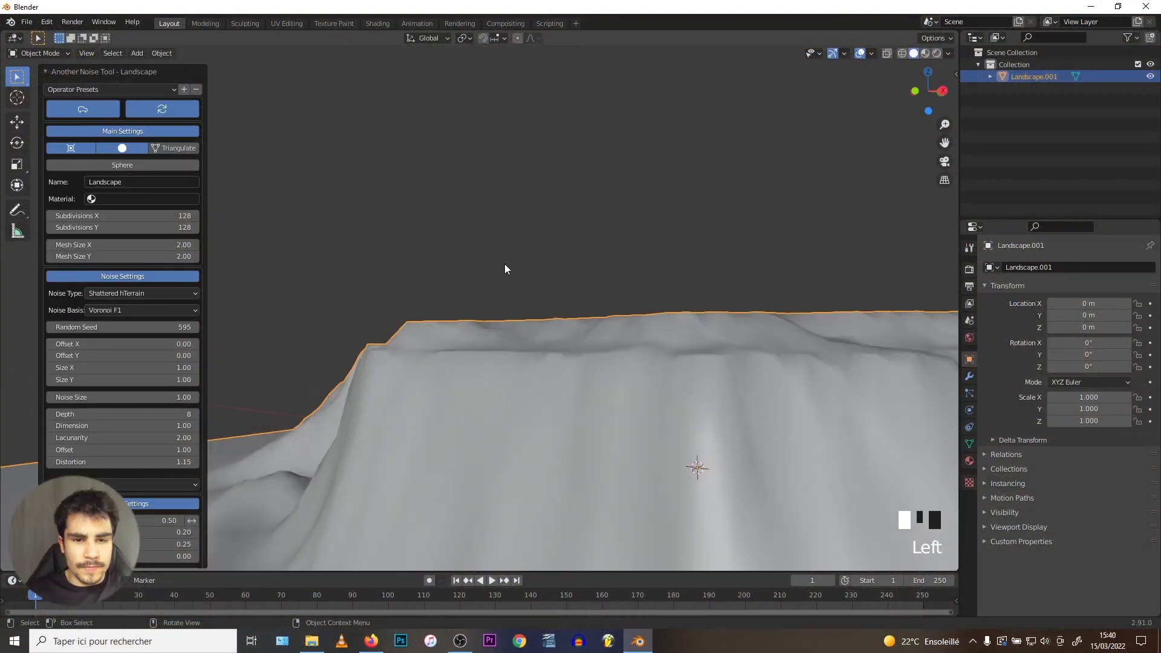
Try the steep-walled Shattered hTerrain preset, and settle on the one using Ridged MFractal noise with the Blender basis.
middle_click_drag(504, 264, 572, 332)
scroll(431, 351, "up", 2)
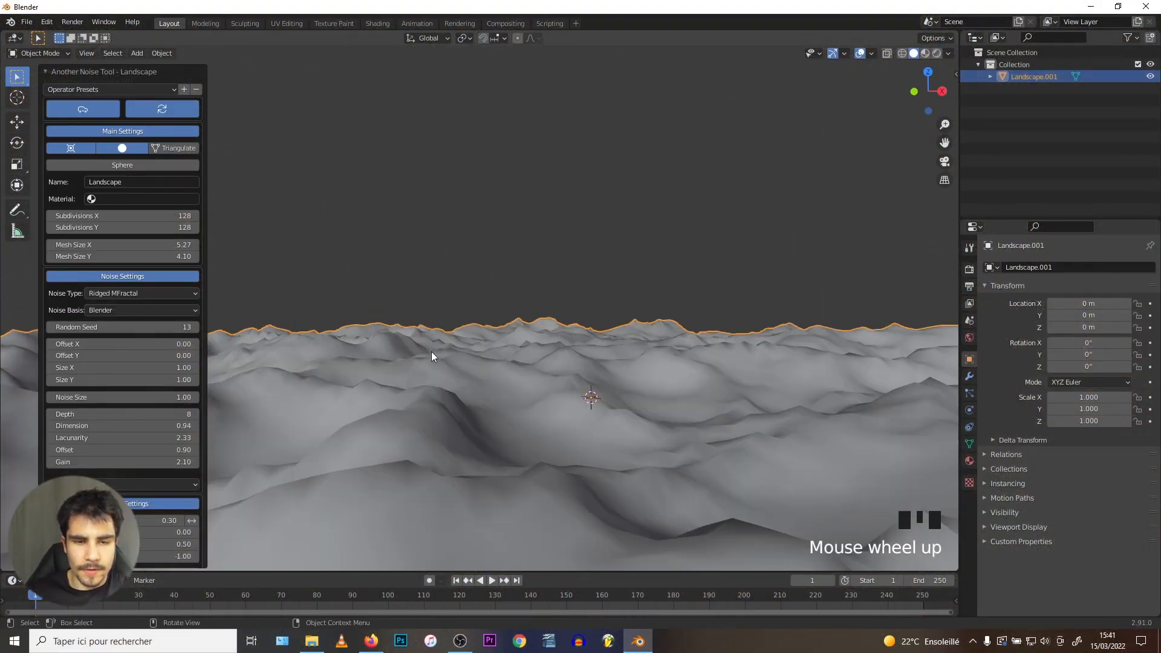
middle_click_drag(431, 351, 397, 354)
Set Subdivisions X and Y of the Ridged MFractal landscape to 256 and check the finer detail.
left_click(160, 218)
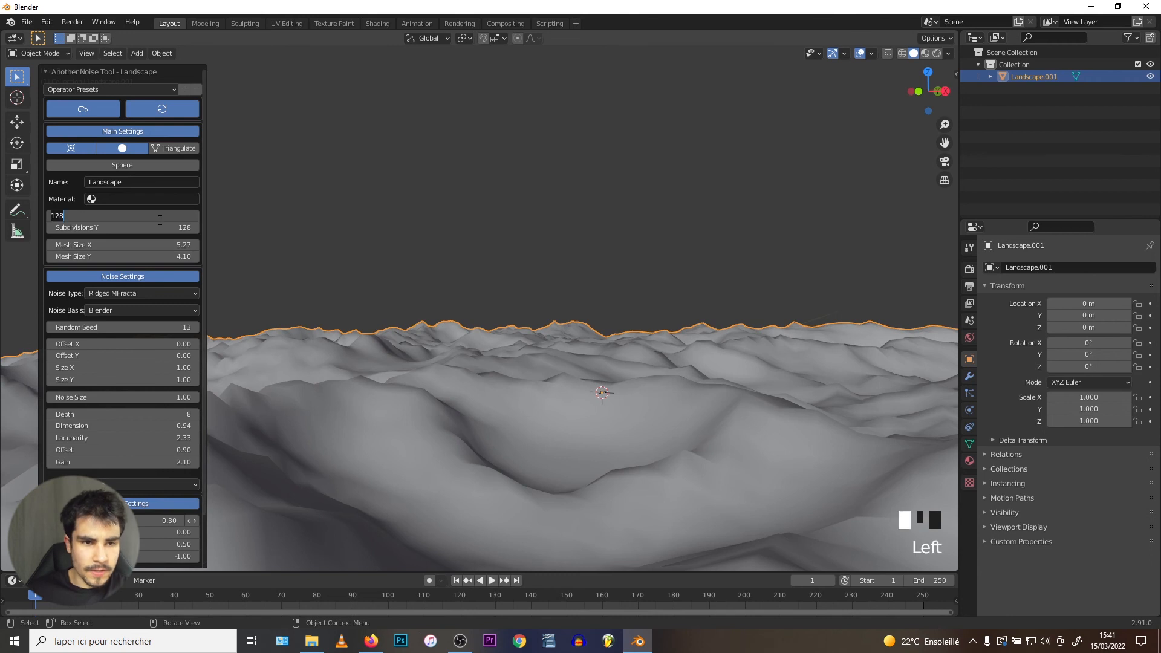
type("256")
left_click(157, 229)
left_click(157, 230)
type("256")
key("Return")
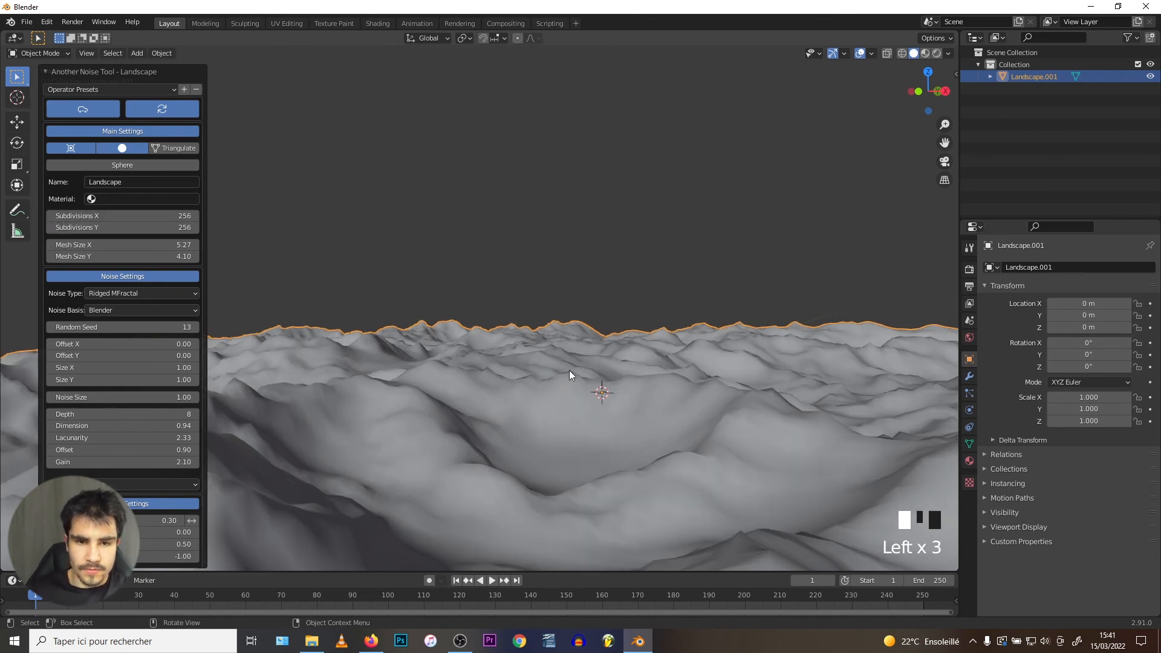
middle_click_drag(495, 346, 619, 361)
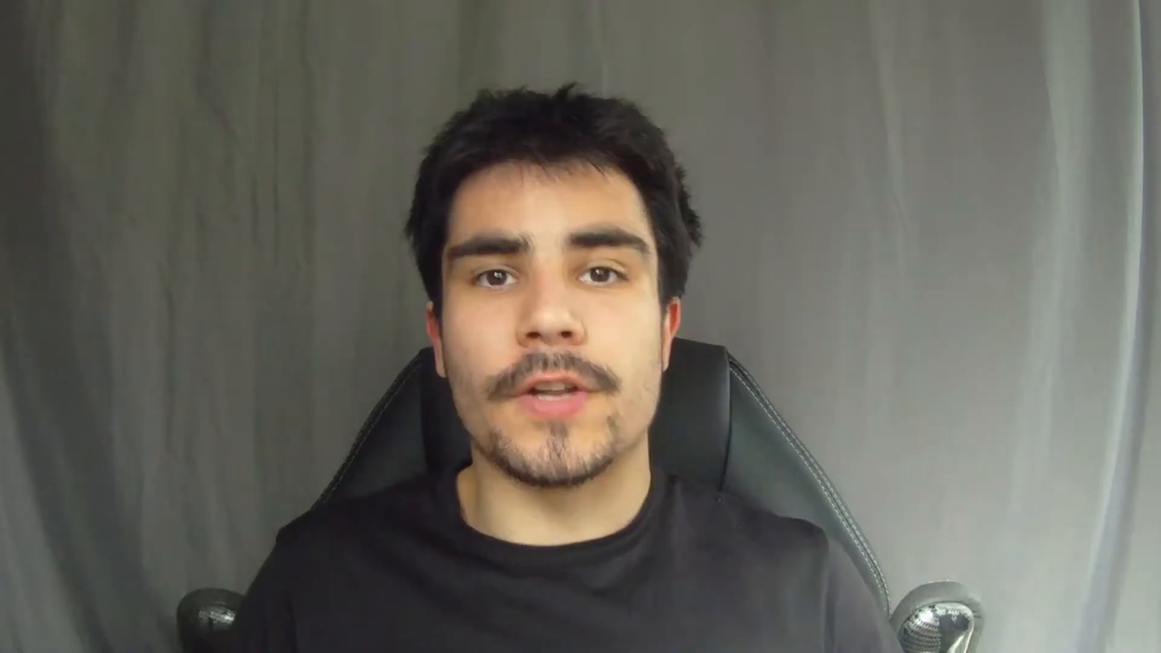